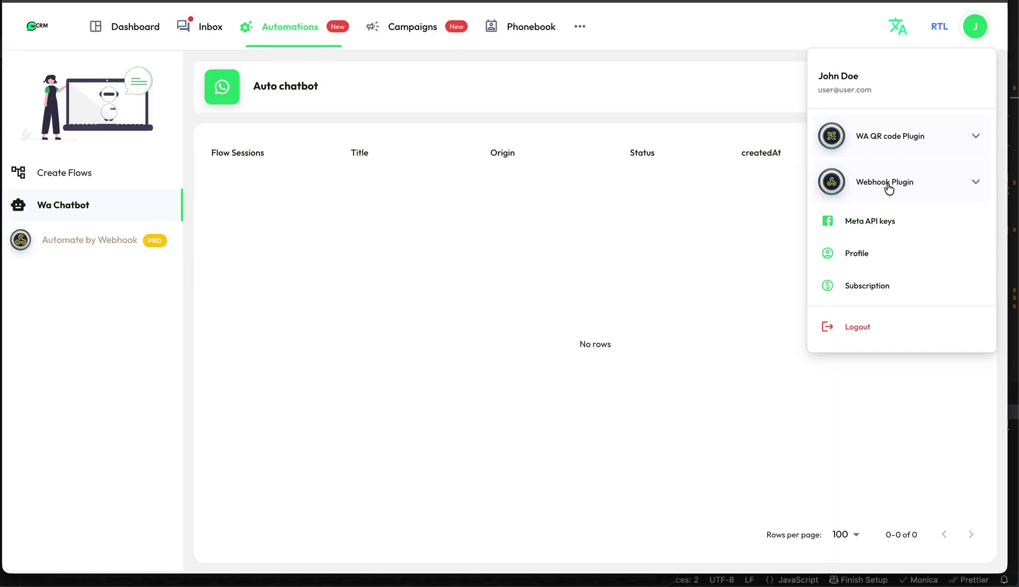
- Open WhatsCRM's Webhook Plugin create-webhook page, then start a new browser tab
left_click(896, 185)
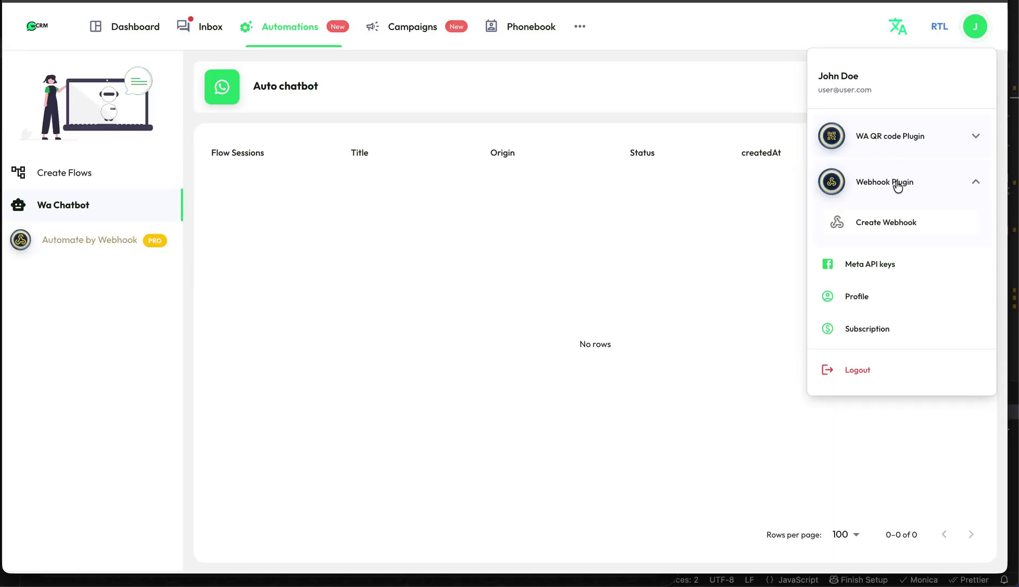
left_click(872, 231)
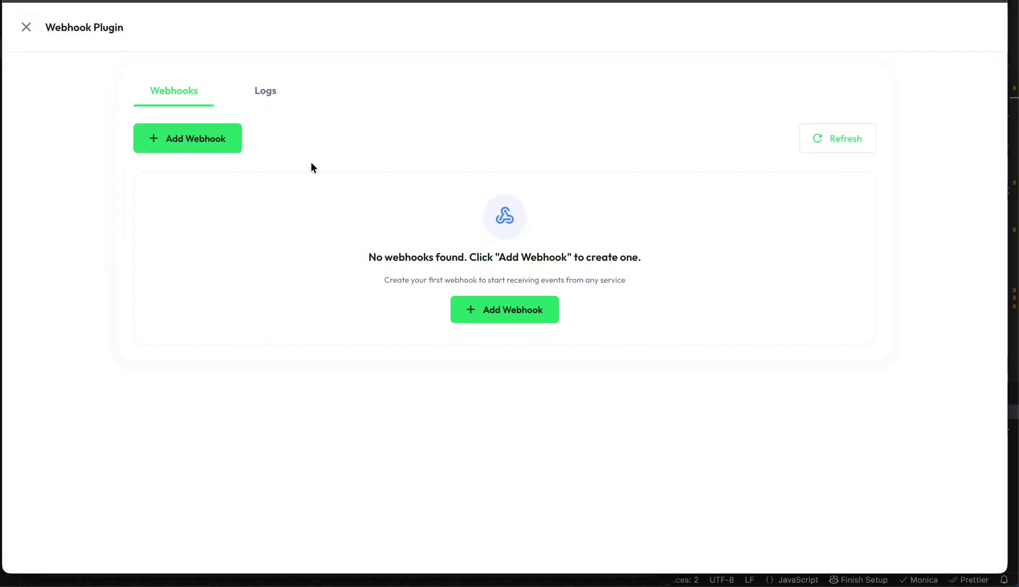
key("super+t")
- In the WordPress admin, go to WooCommerce Advanced Webhooks and delete the old whatscrm webhook
type("wp.")
key("Return")
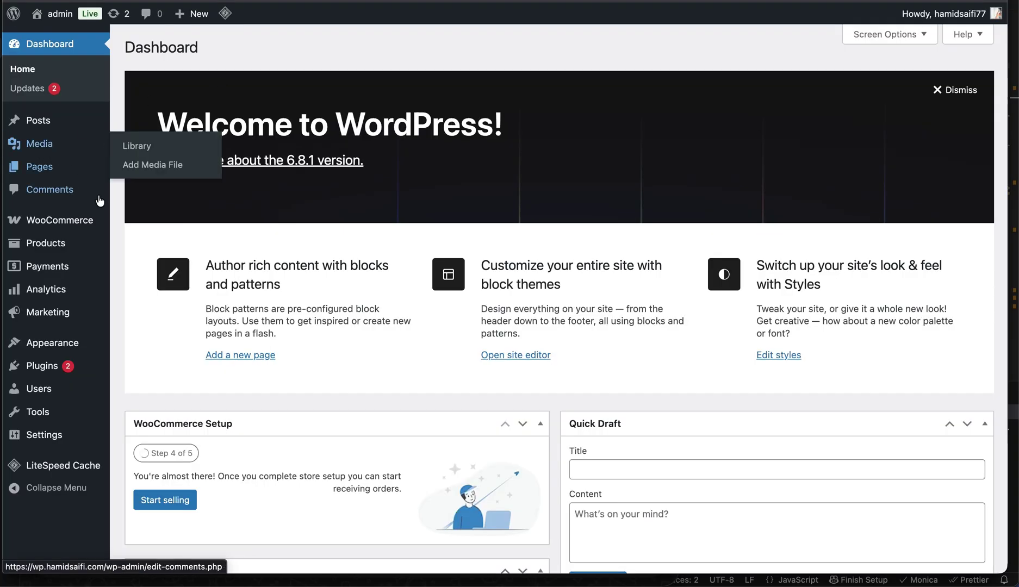
left_click(77, 224)
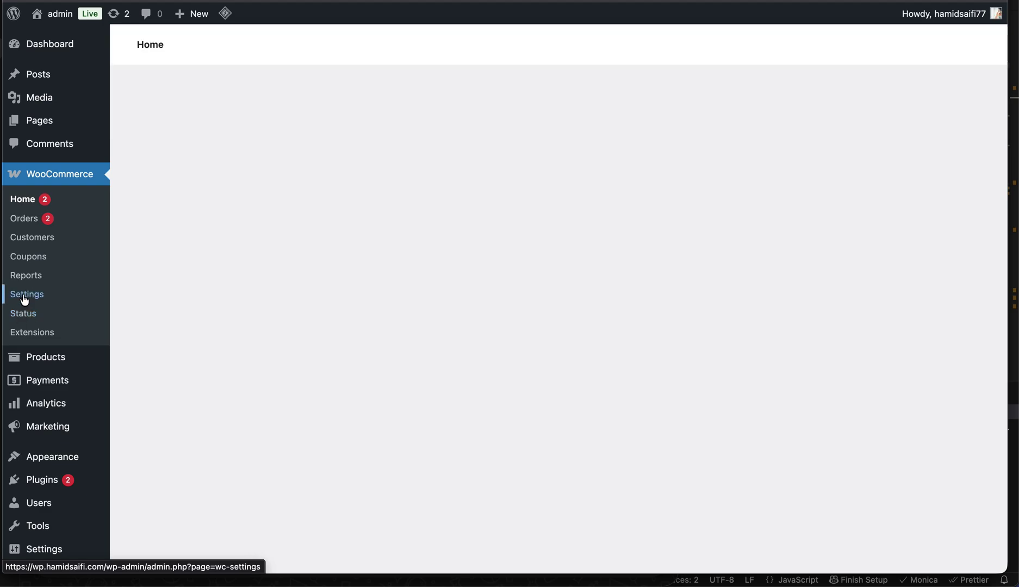
left_click(26, 298)
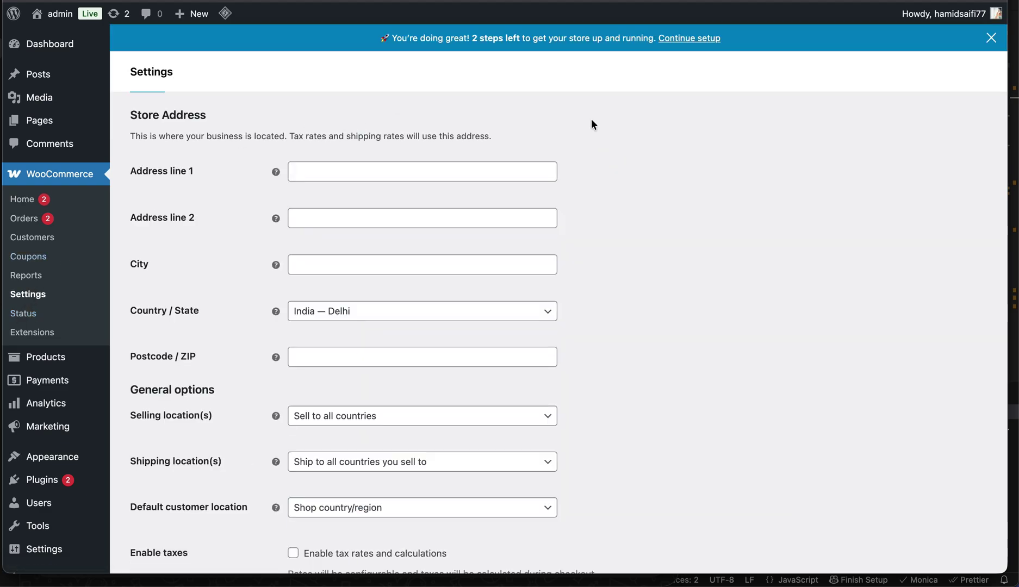
left_click(656, 104)
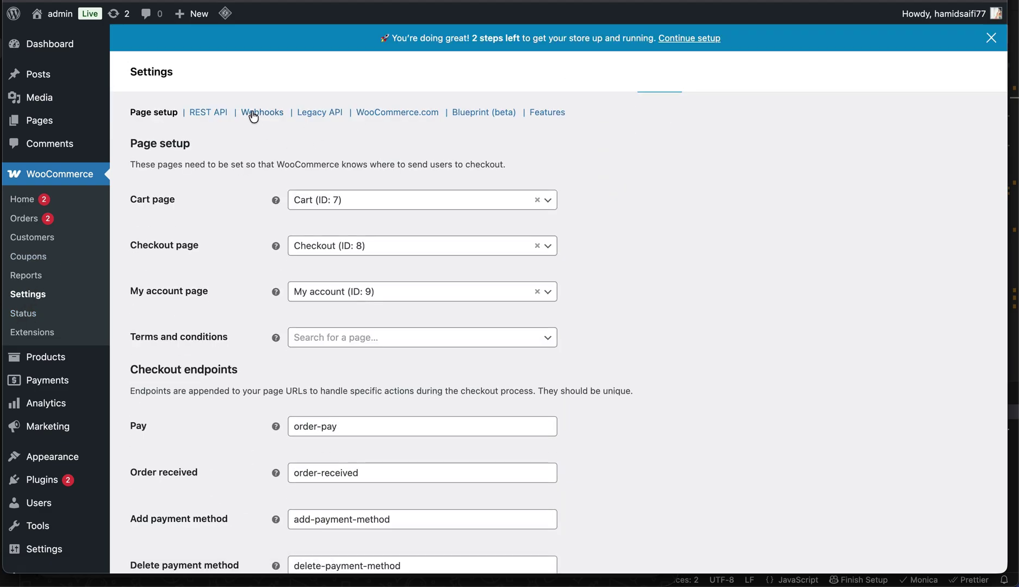
left_click(260, 140)
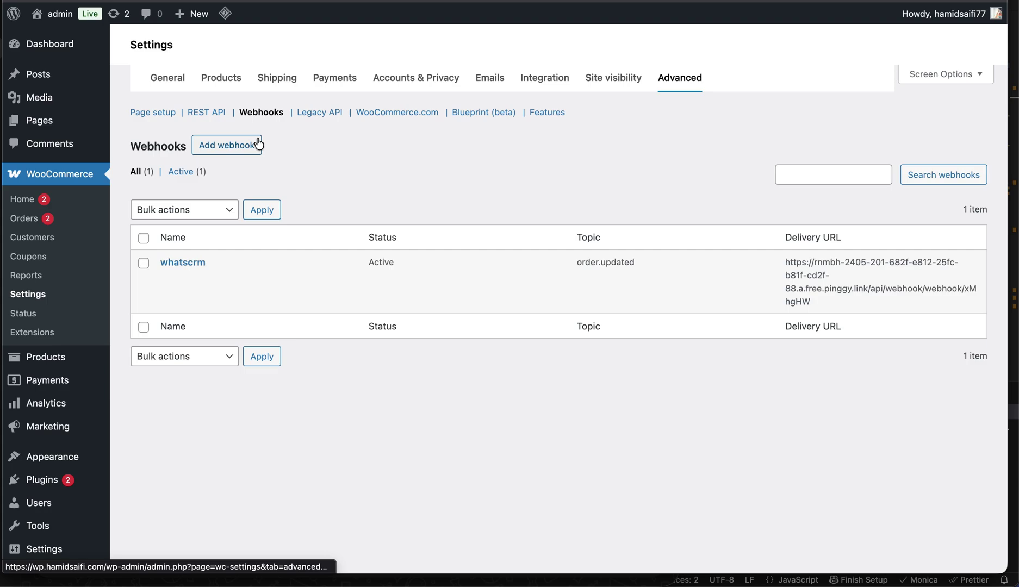
left_click(248, 305)
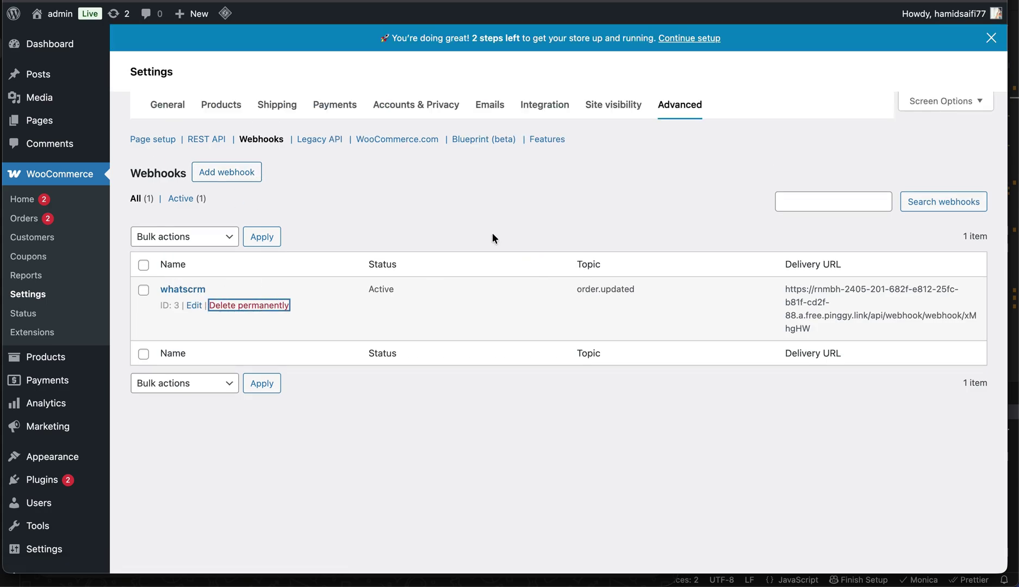
- Add a new webhook named whatscrm with status Active and topic Order updated
left_click(234, 218)
left_click(326, 196)
type("whatscrm")
left_click(312, 240)
left_click(322, 262)
left_click(329, 289)
type("order")
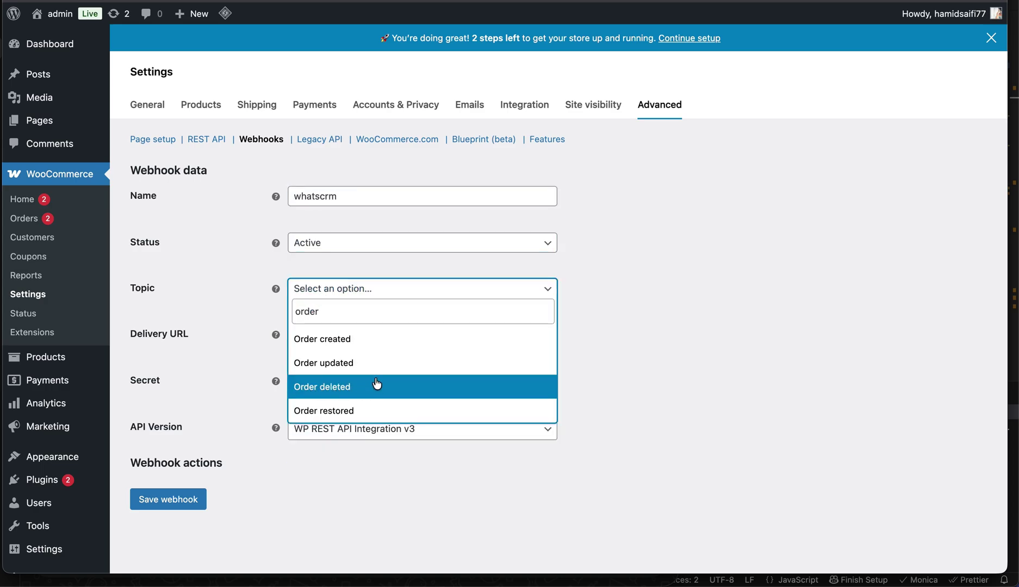
left_click(353, 364)
left_click(326, 338)
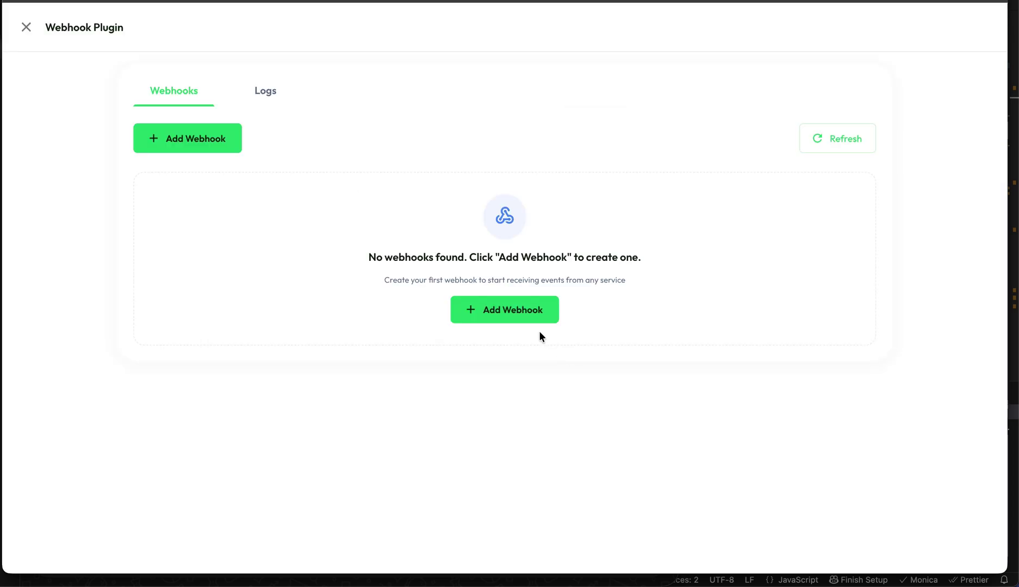
- Save a WhatsCRM POST webhook named woocommerce, described 'this is for woo order update'
left_click(535, 316)
left_click(387, 157)
type("woocommerce")
key("Tab")
type("th")
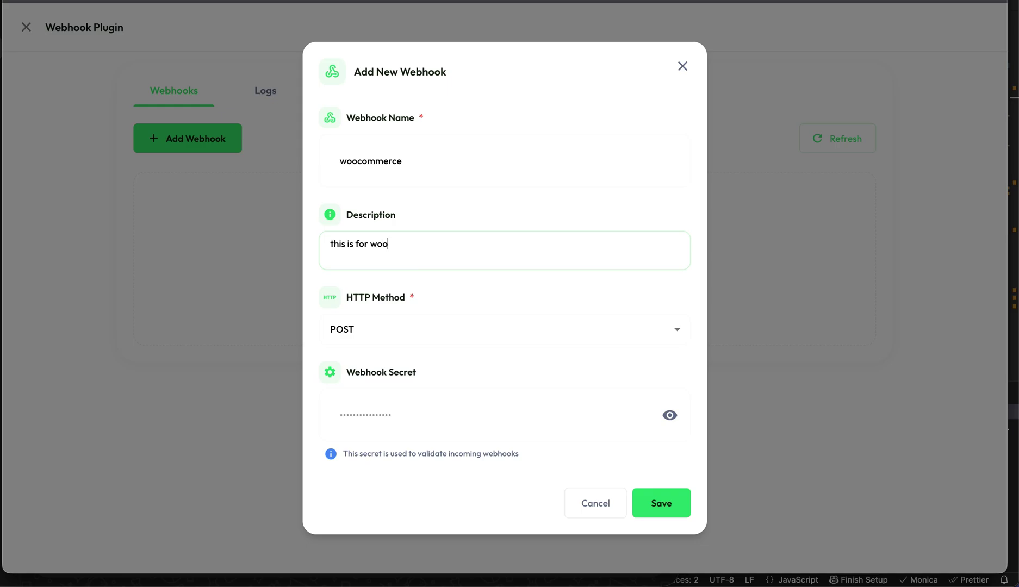
key("Tab")
left_click(364, 329)
left_click(357, 382)
left_click(386, 390)
left_click(654, 495)
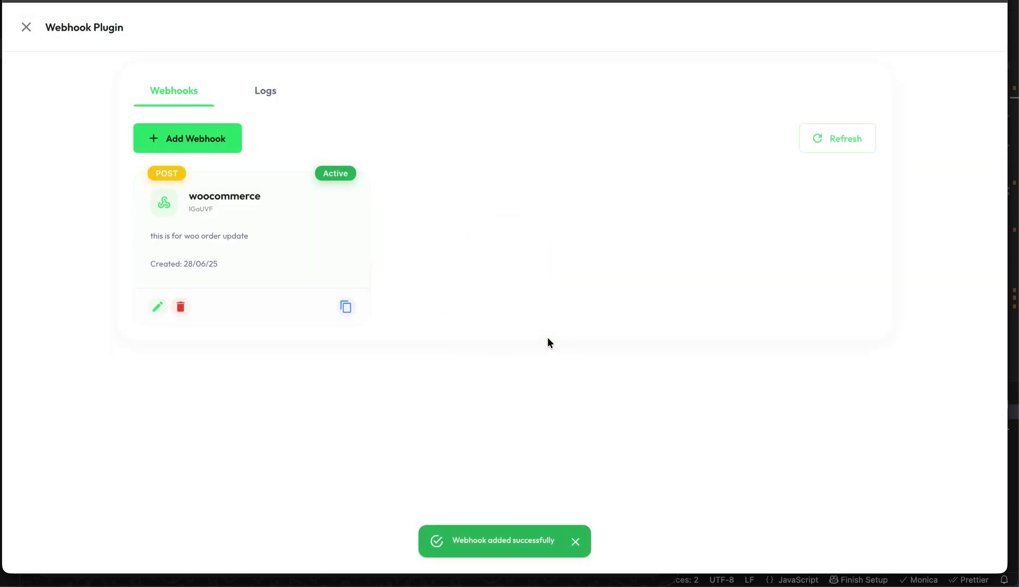
- Paste the woocommerce webhook URL as the whatscrm delivery URL, keep API v3, and save
left_click(347, 306)
key("alt+Tab")
key("ctrl+v")
scroll(253, 435, "down", 2)
left_click(347, 374)
left_click(350, 380)
left_click(181, 457)
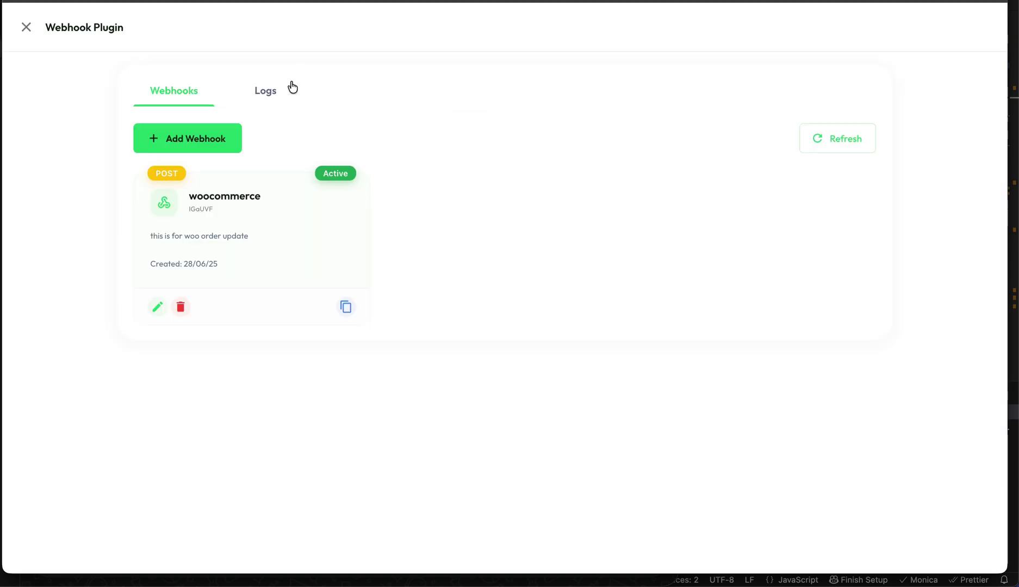
left_click(290, 88)
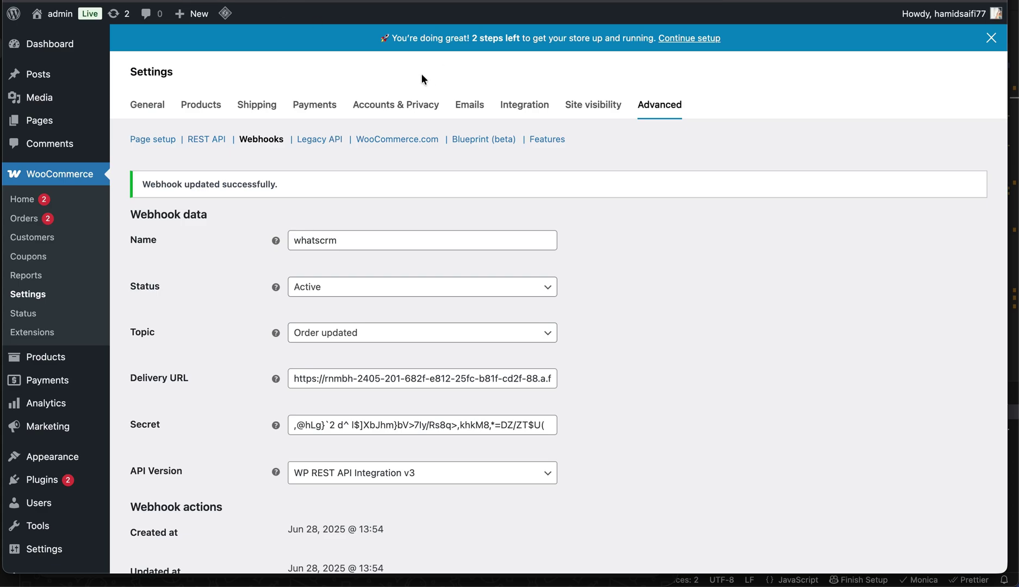
- Load the store in a private window and open the testing product from the Shop page
key("super+shift+n")
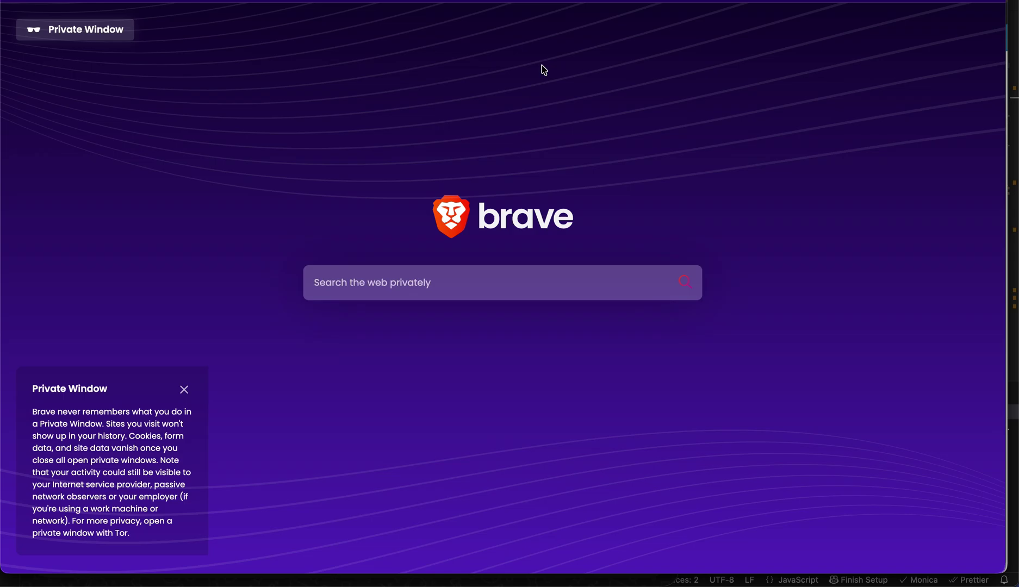
key("ctrl+v")
key("Return")
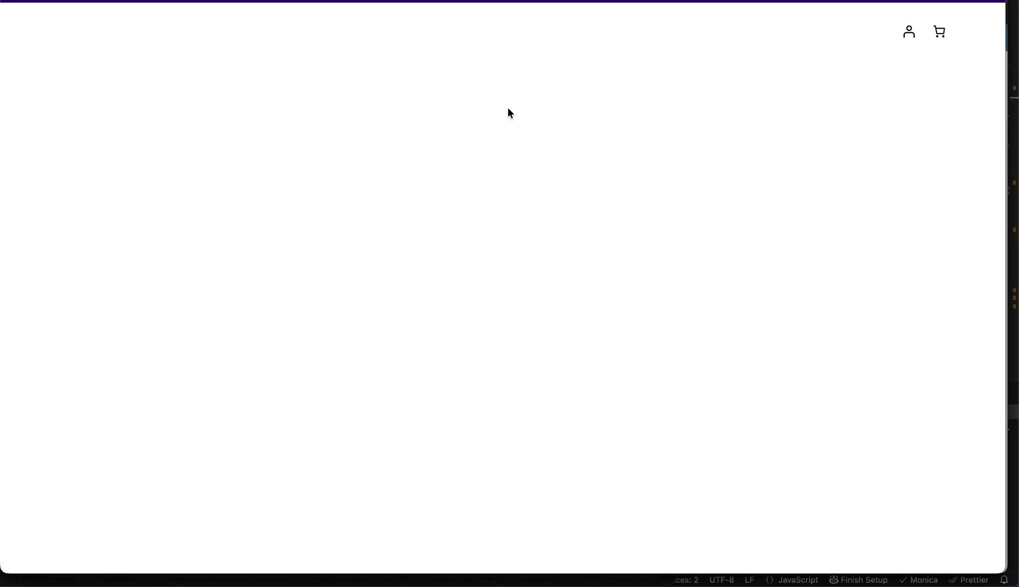
left_click(879, 33)
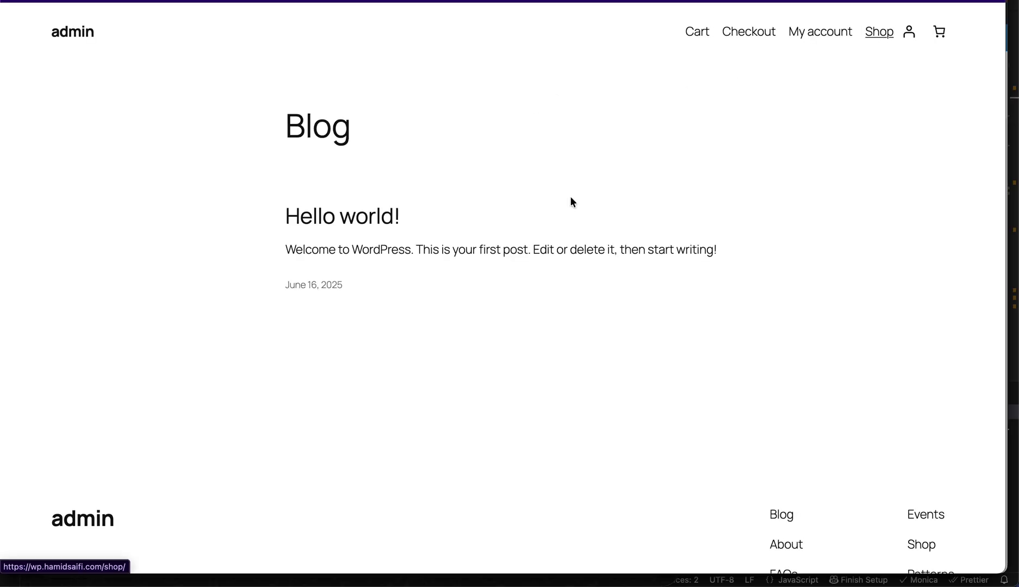
scroll(301, 237, "down", 2)
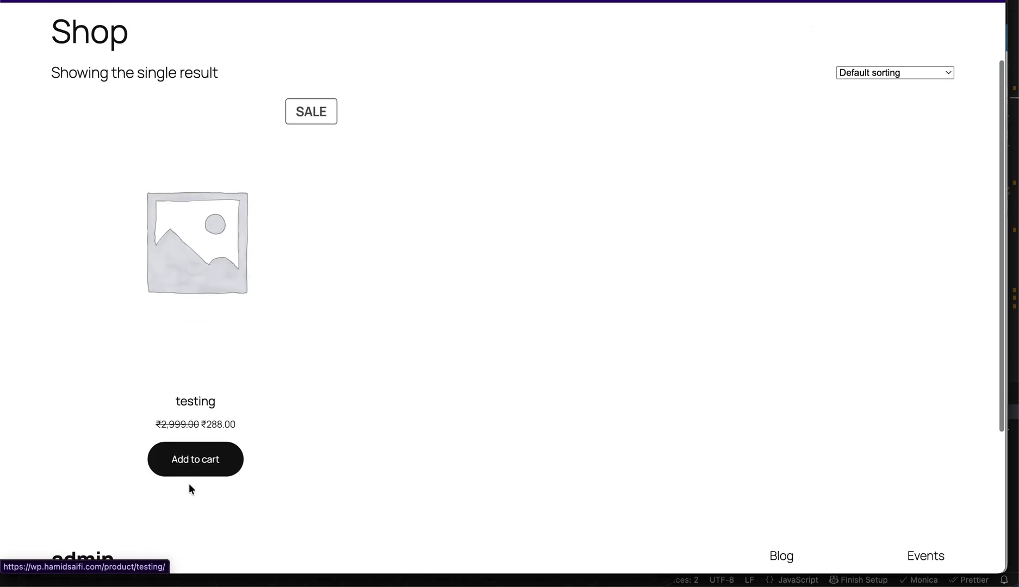
left_click(212, 287)
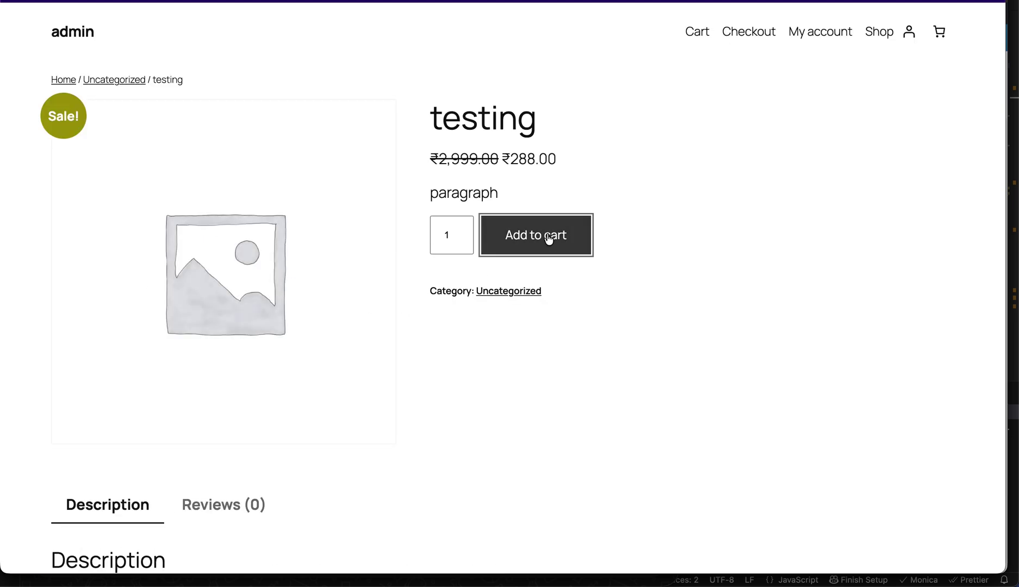
- Add the testing product (₹288.00) to the cart and proceed to checkout
left_click(549, 239)
left_click(925, 119)
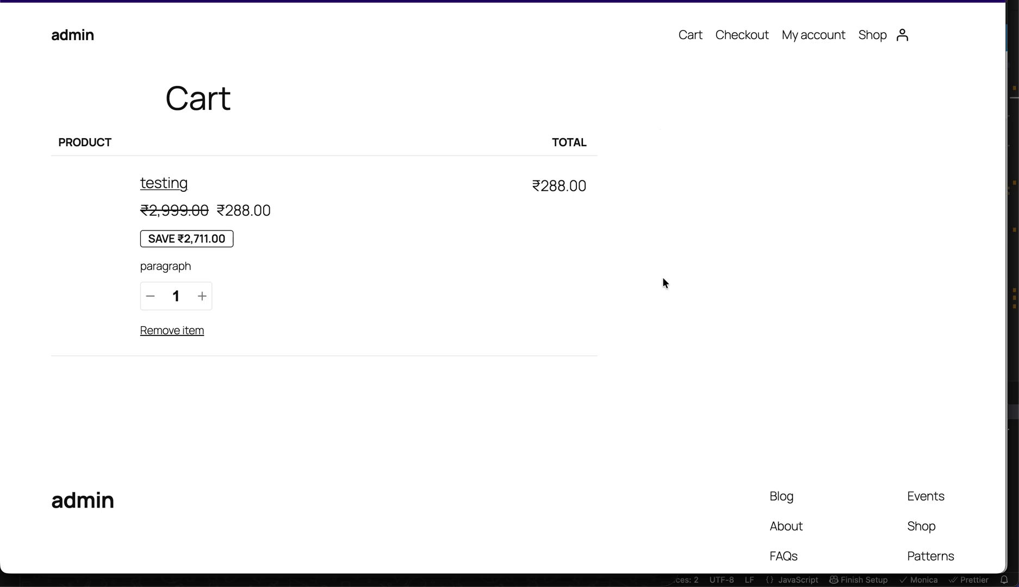
scroll(783, 294, "down", 1)
scroll(761, 348, "down", 3)
left_click(732, 347)
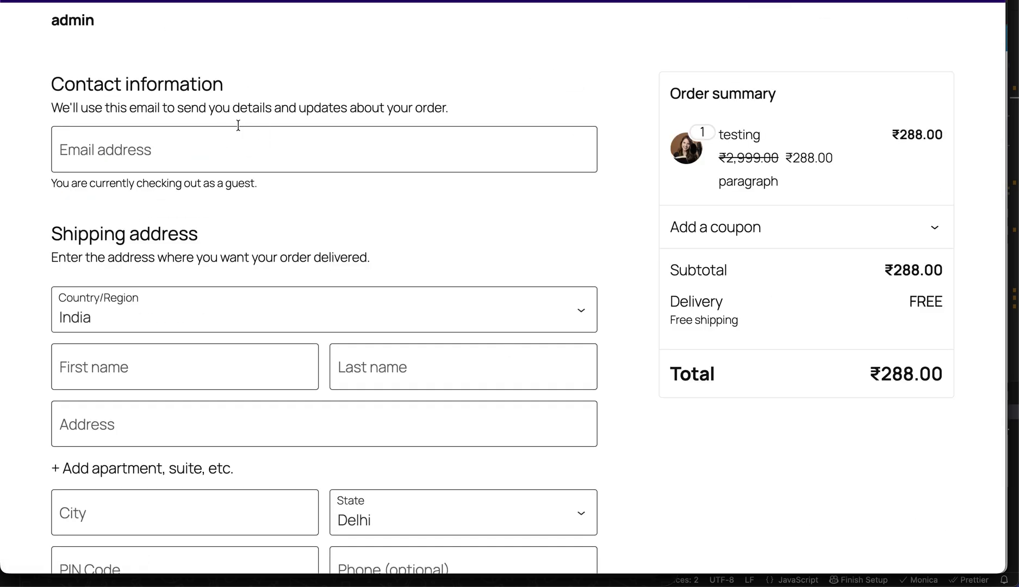
- Fill in the guest's email address, first and last name, and street address
left_click(237, 146)
type("codeyon")
left_click(180, 189)
scroll(164, 258, "down", 3)
left_click(134, 230)
type("John")
key("Tab")
type("Doe")
key("BackSpace")
key("Tab")
type("Som")
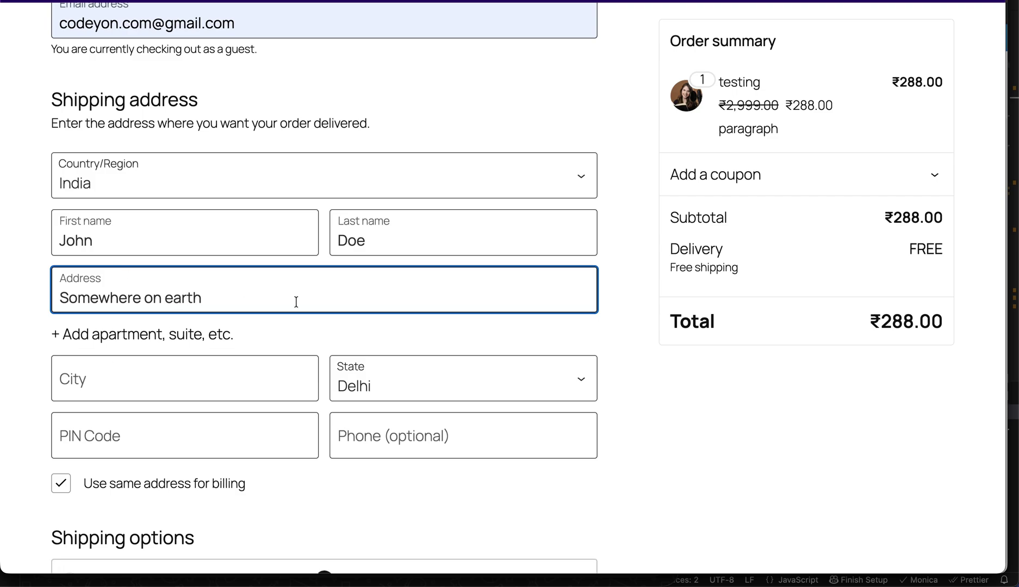
type(" yuor h")
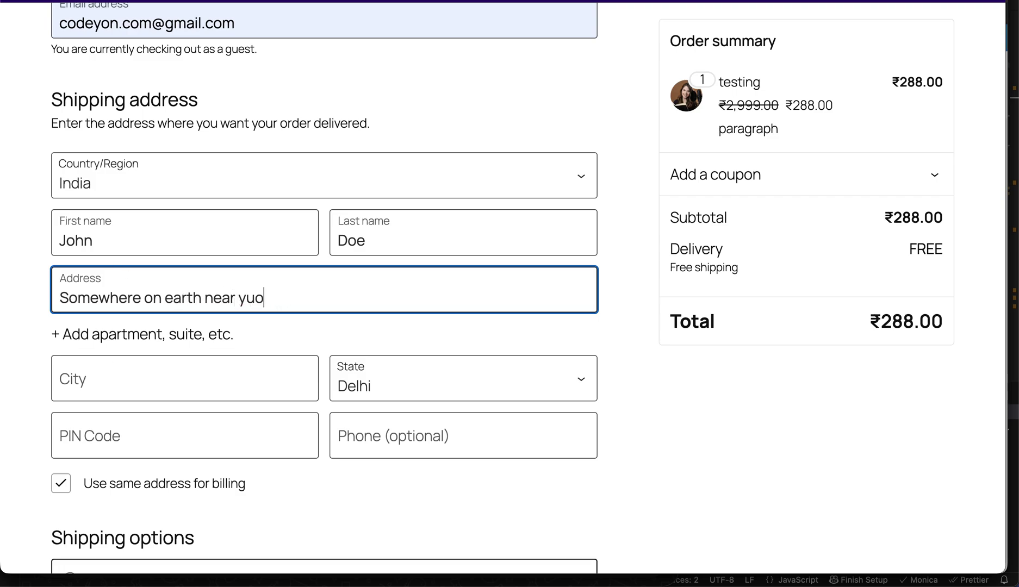
- Enter the city, PIN code and phone number, then place the cash-on-delivery order
left_click(229, 381)
type("sk")
key("BackSpace")
key("BackSpace")
type("Delhi")
key("Tab")
key("Tab")
type("110010")
key("Tab")
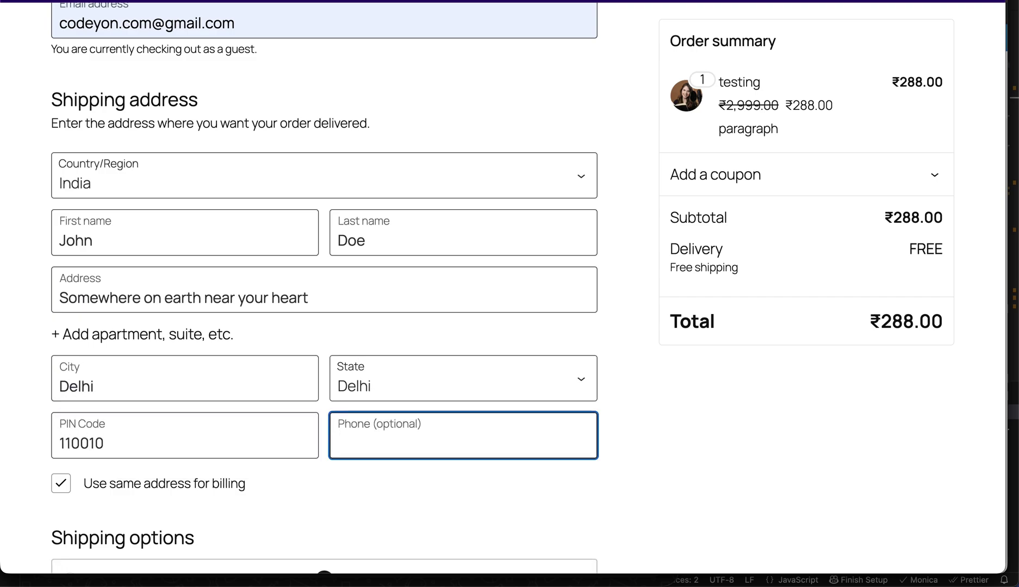
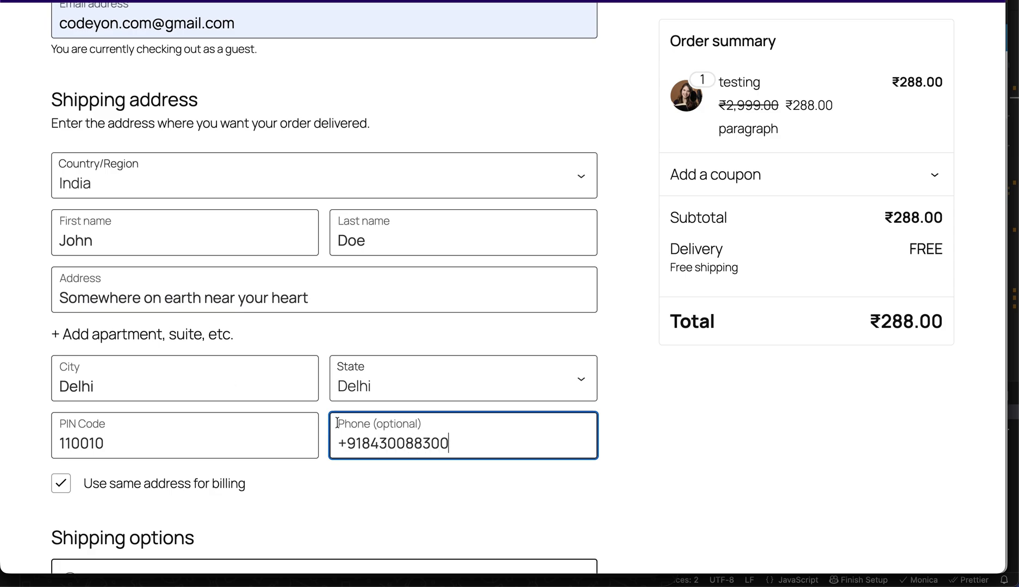
scroll(337, 423, "down", 8)
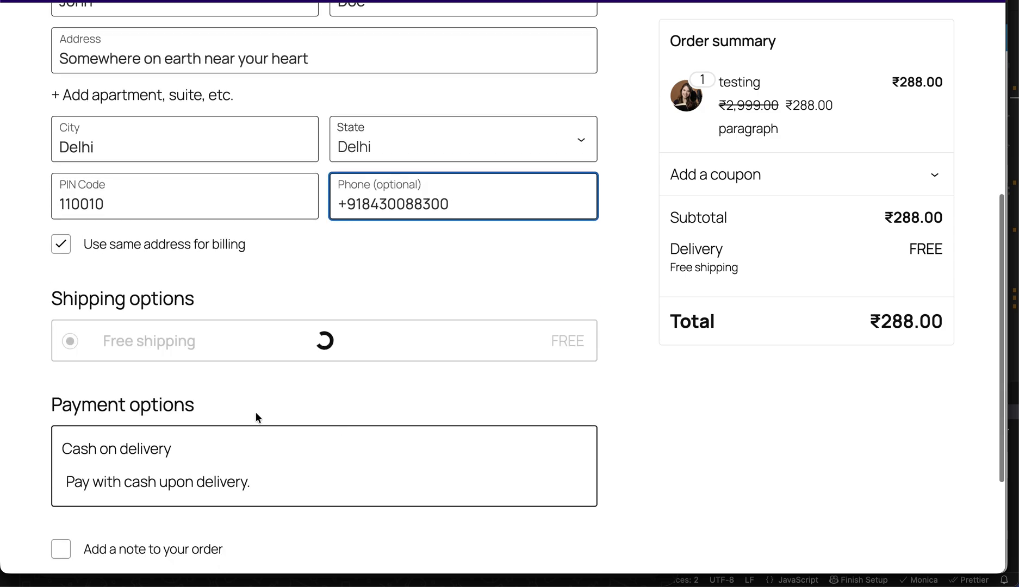
left_click(465, 542)
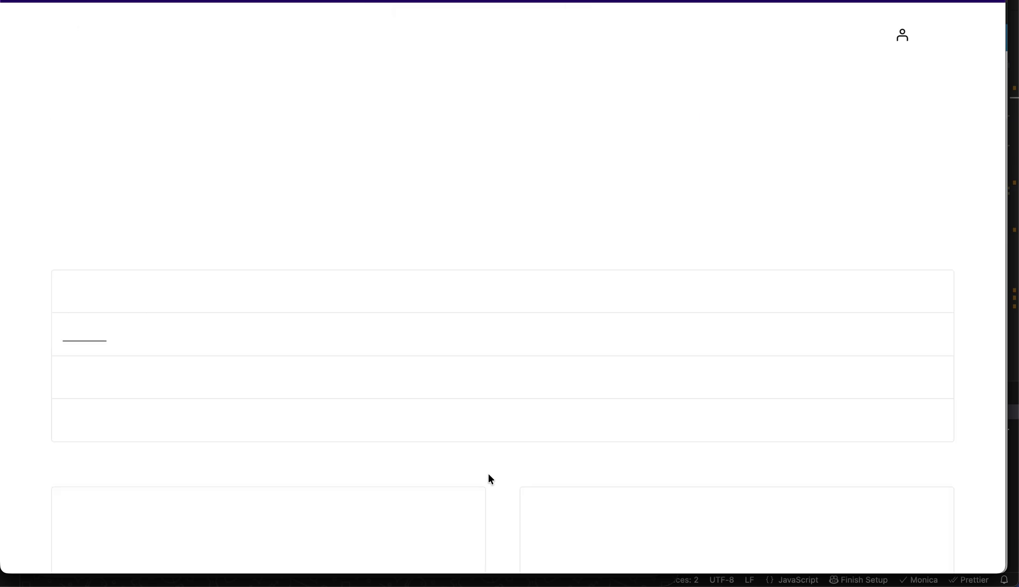
- Switch back to the WhatsCRM Webhook Plugin tab
scroll(488, 478, "down", 7)
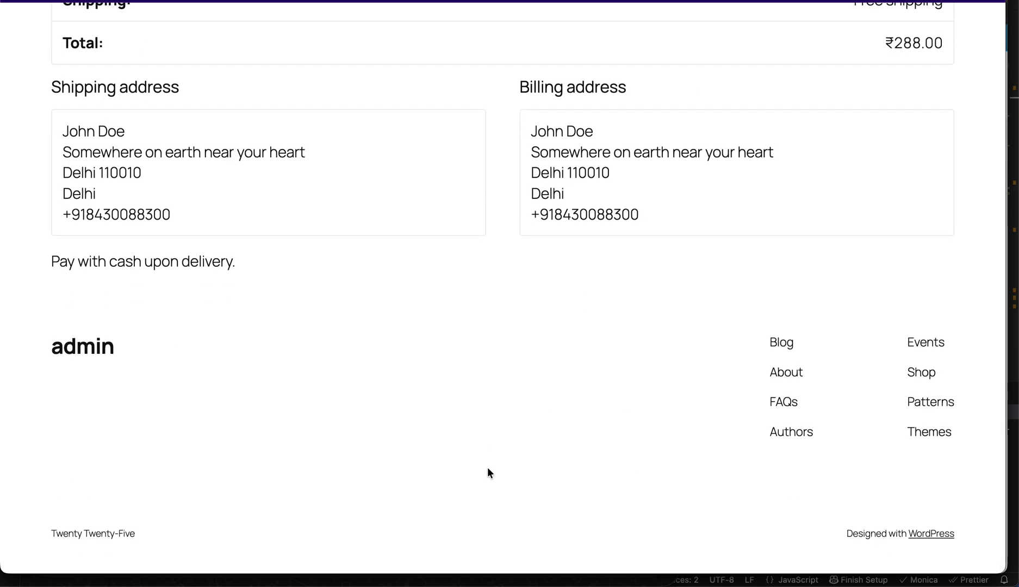
key("ctrl+shift+Tab")
key("ctrl+shift+Tab")
- Open the newest webhook log's payload and search it for the mobile number
left_click(153, 95)
key("ctrl+shift+Tab")
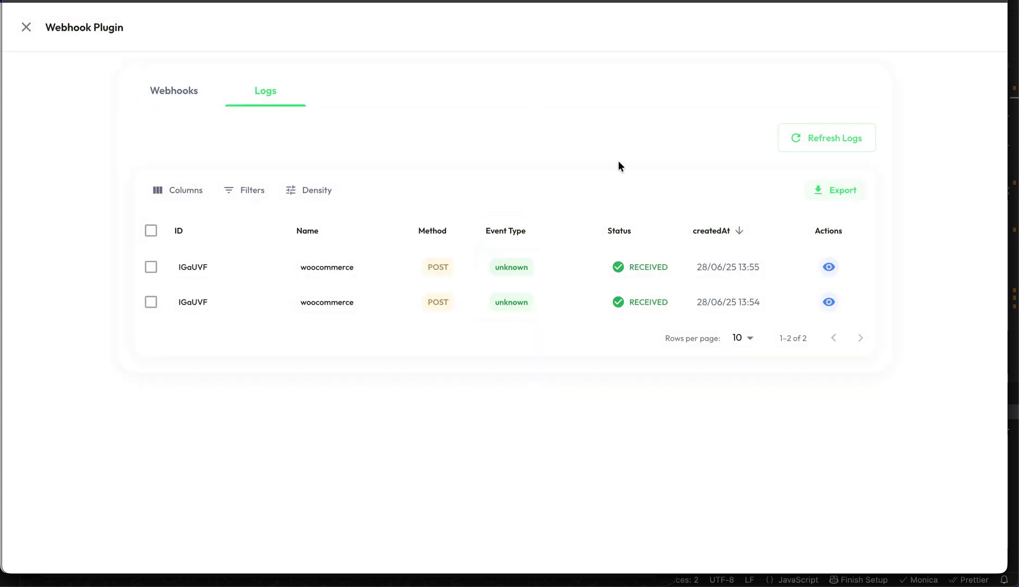
left_click_drag(520, 266, 731, 267)
left_click(825, 270)
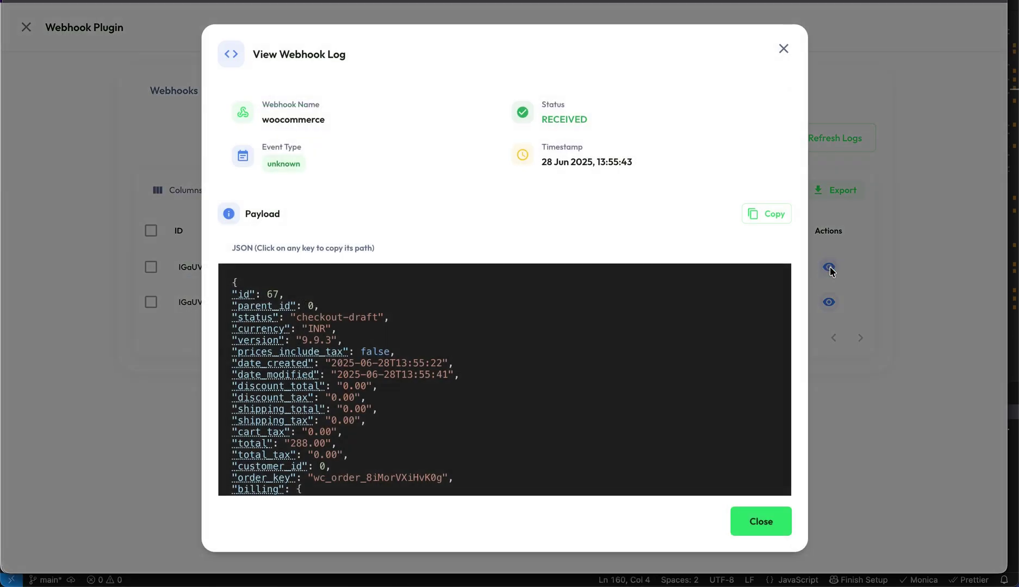
scroll(306, 364, "down", 10)
scroll(391, 365, "up", 10)
scroll(391, 362, "down", 3)
key("super+f")
type("number")
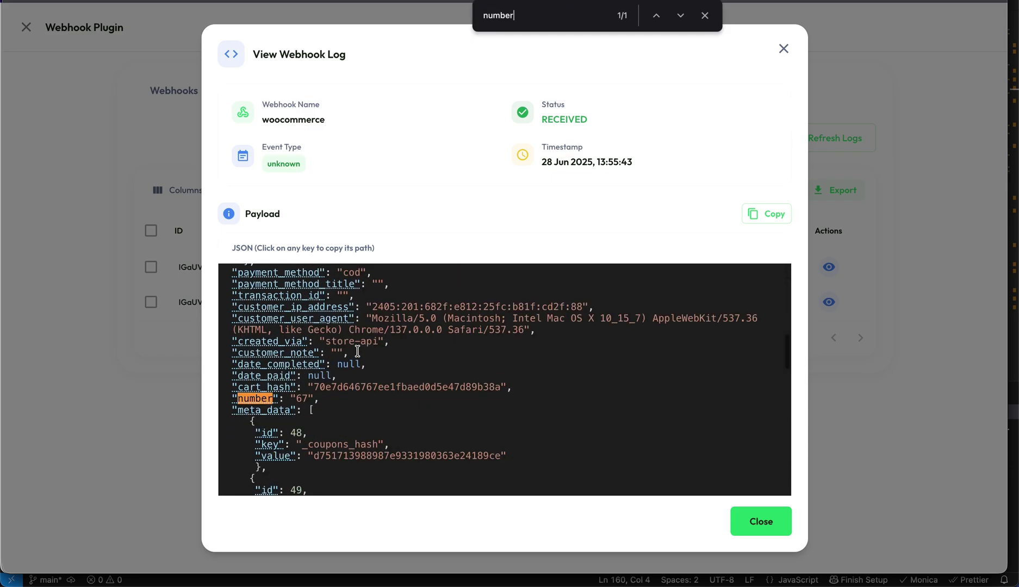
type("mobile")
scroll(325, 424, "down", 5)
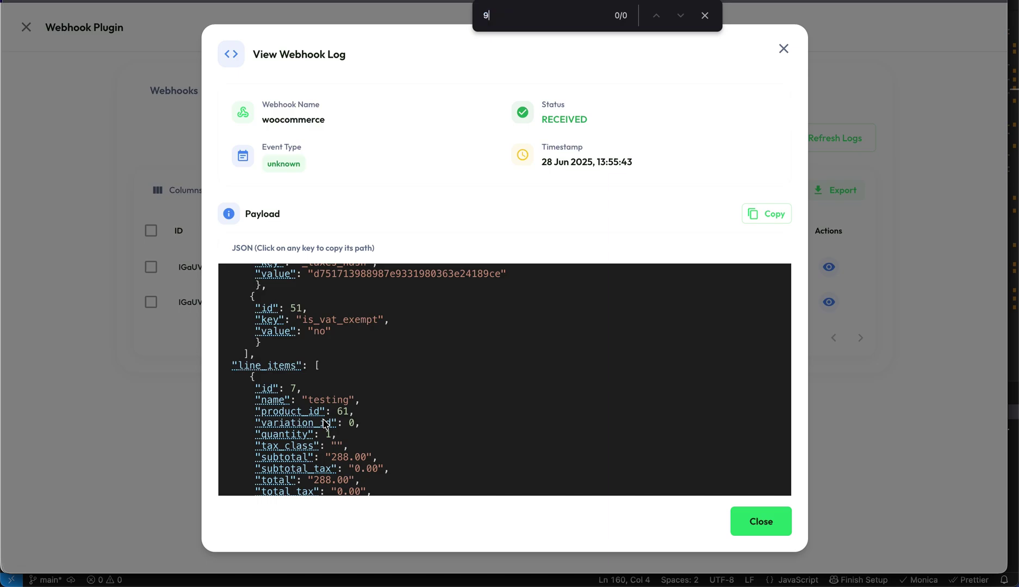
left_click(858, 106)
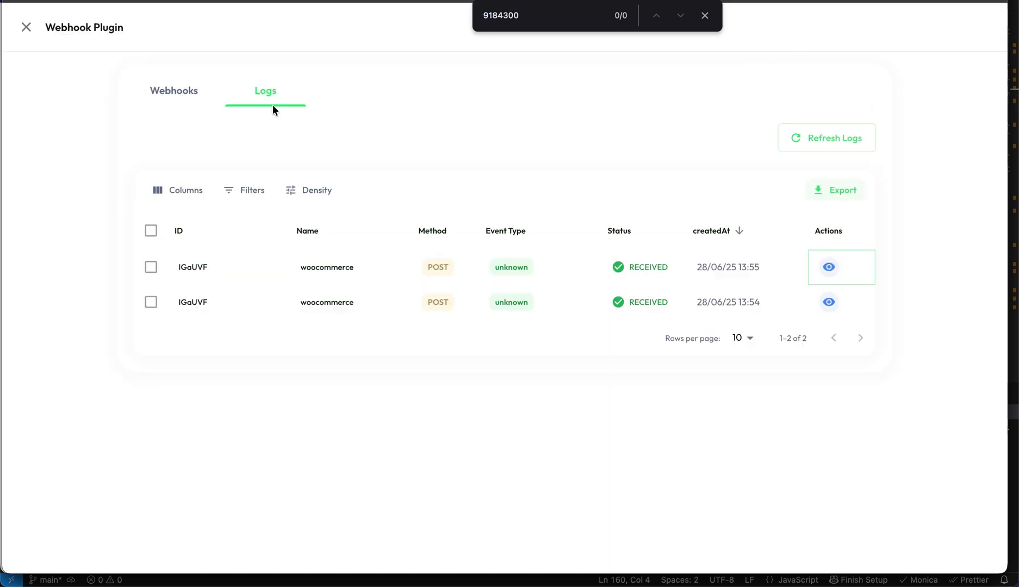
- Copy the billing.phone path from the 13:56 order log, then close the log and plugin
left_click(174, 90)
left_click(272, 90)
left_click(827, 267)
scroll(375, 396, "down", 10)
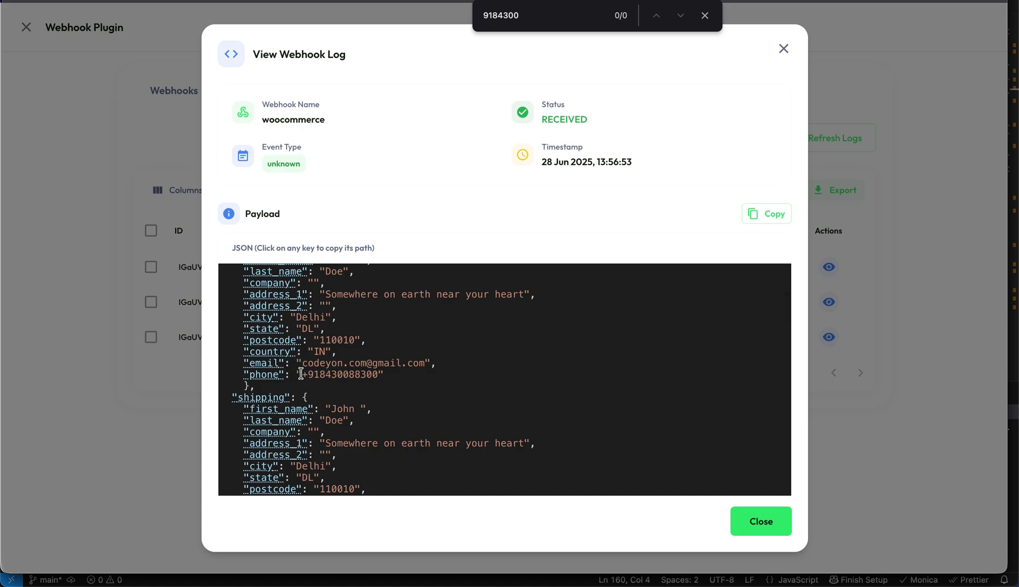
left_click_drag(301, 374, 379, 375)
left_click(266, 375)
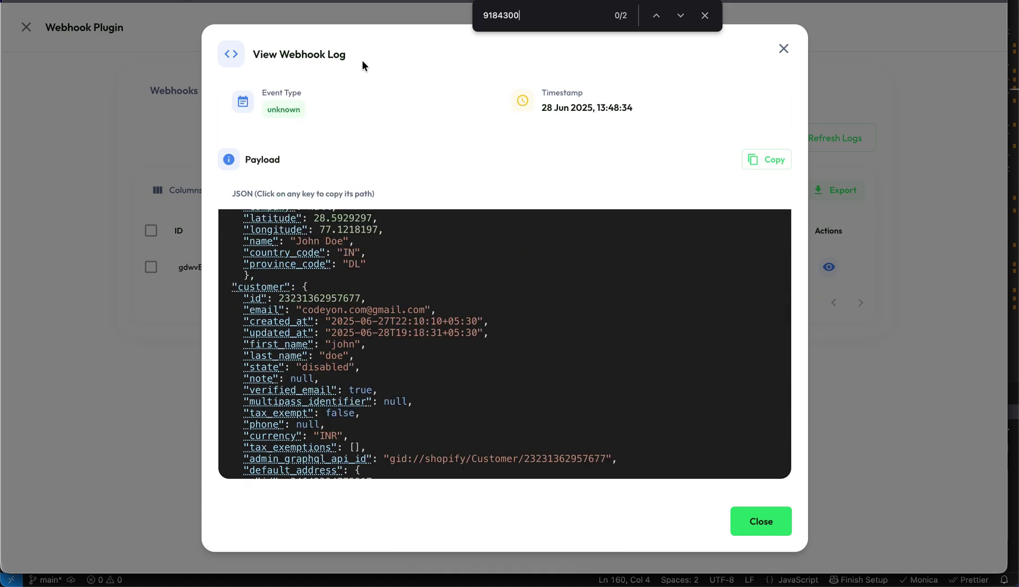
left_click(25, 31)
left_click(26, 27)
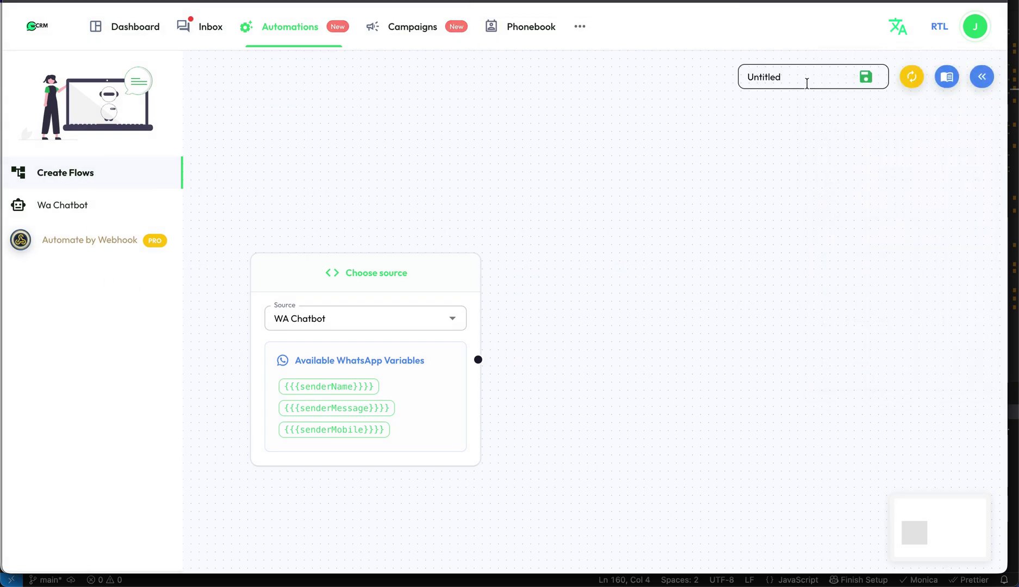
- Rename the flow to wooCommerce and set its source to Webhook Automation
double_click(788, 77)
type("wooCommerce")
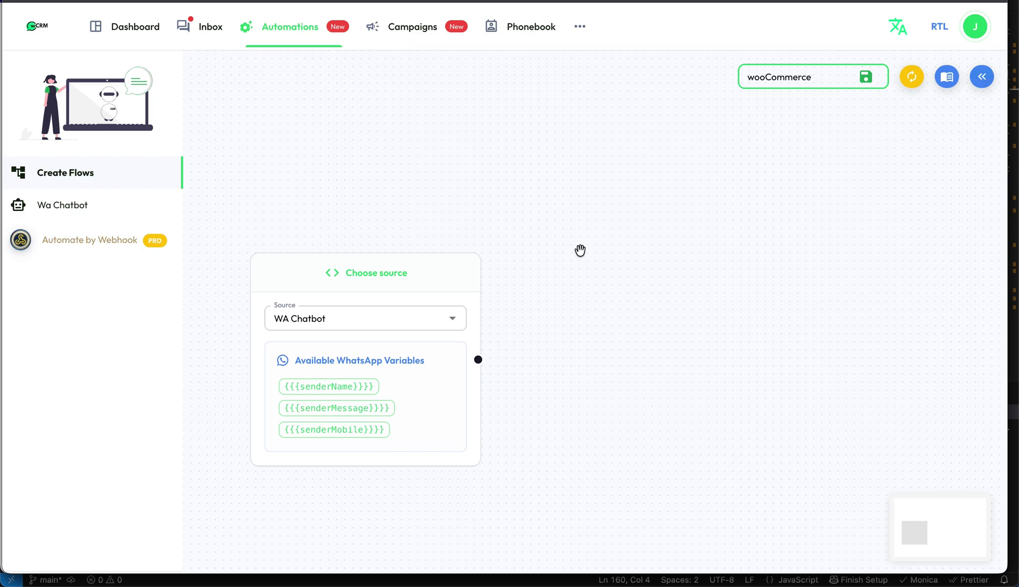
left_click(435, 319)
left_click(439, 326)
left_click(383, 369)
- Set the recipient phone number path to billing.phone
left_click_drag(561, 336, 539, 181)
left_click(344, 523)
type("{{{billing.phone}")
key("BackSpace")
left_click(272, 523)
key("BackSpace")
key("BackSpace")
key("BackSpace")
left_click(473, 424)
scroll(514, 394, "up", 1)
- Add a Send Message node using the business number as the origin
left_click(981, 76)
left_click(837, 200)
left_click(657, 183)
left_click(716, 226)
left_click(641, 275)
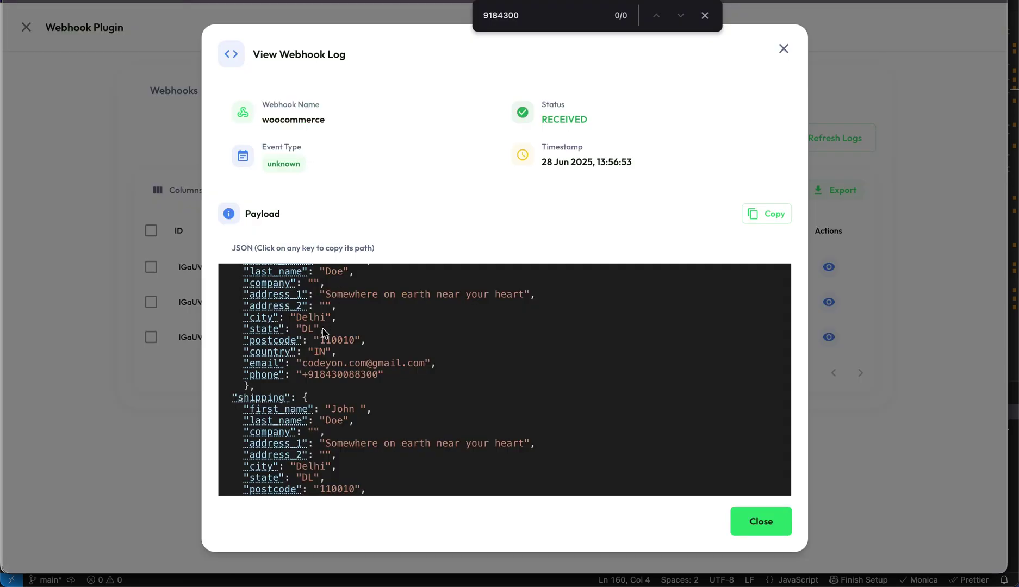
- Start the message with 'Hello {{{billing.first_name}}}'
scroll(324, 332, "down", 10)
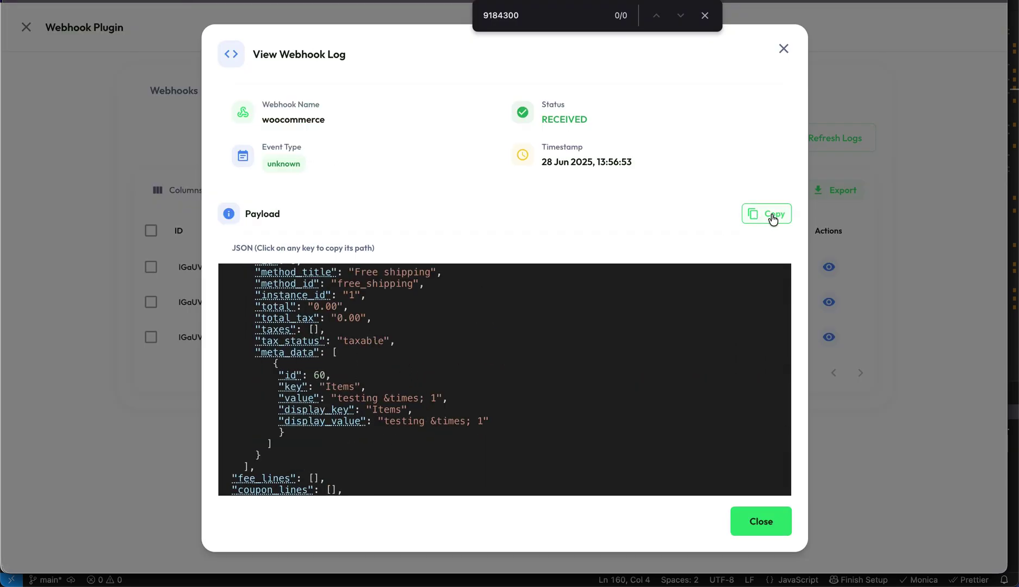
left_click(764, 217)
scroll(427, 362, "up", 15)
scroll(372, 325, "down", 5)
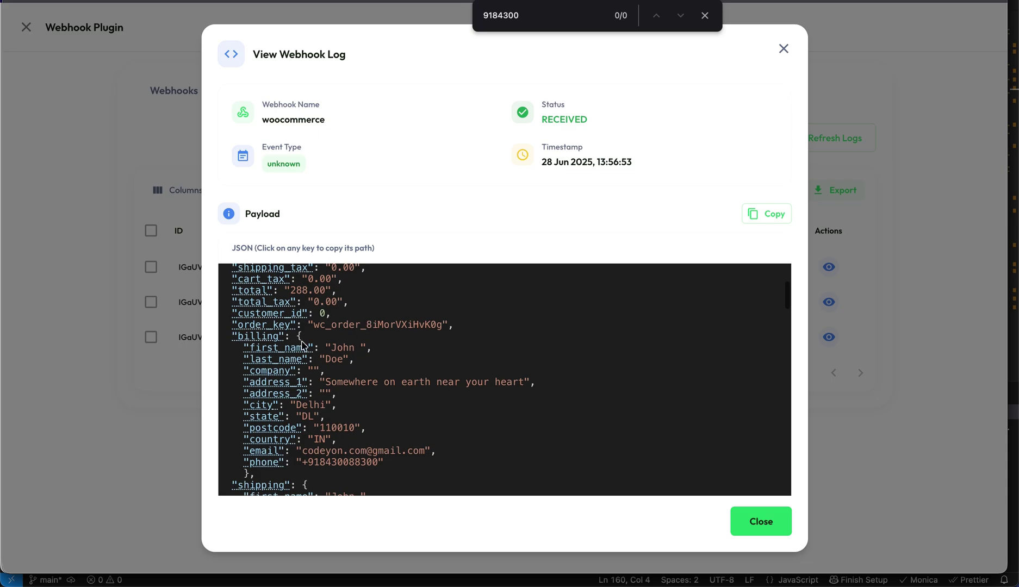
left_click(264, 349)
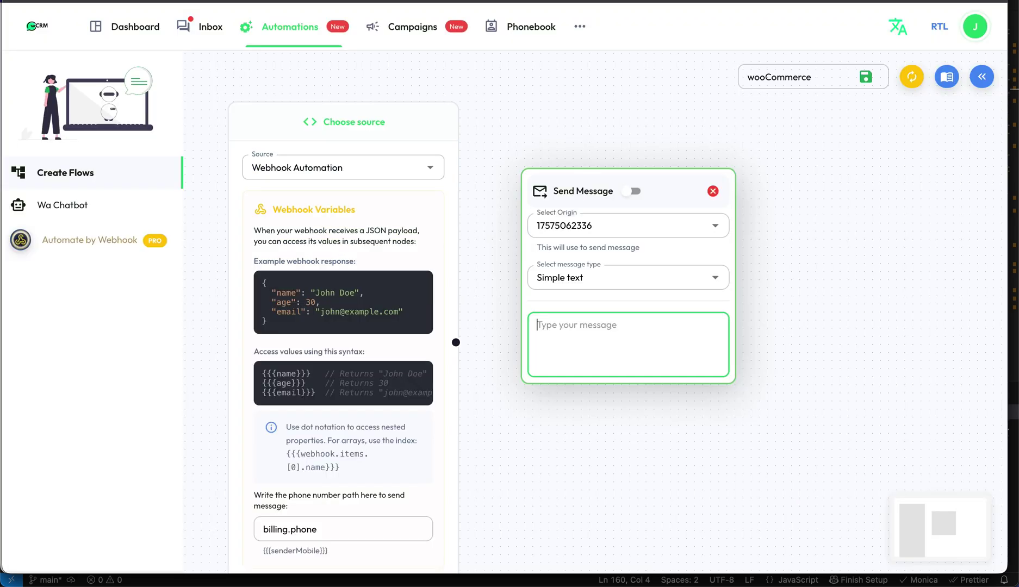
type("Hello")
key("ctrl+v")
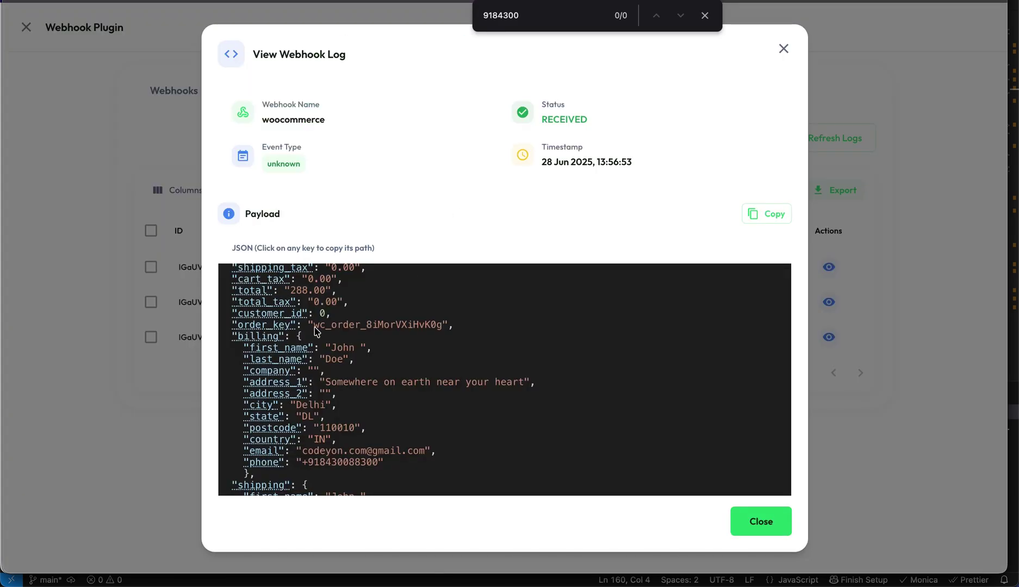
- Append the {{{billing.last_name}}} placeholder and a comma, then start a new line
scroll(317, 331, "up", 1)
scroll(317, 331, "down", 2)
left_click(276, 351)
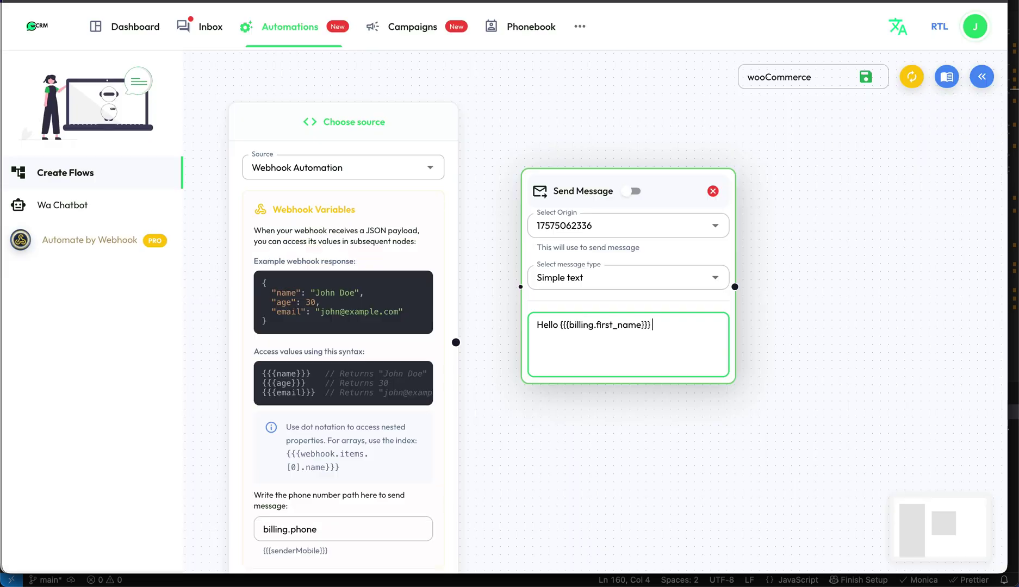
key("ctrl+v")
type(",")
key("Return")
key("Return")
- Add 'Your order has been updated: {{{status}}}' and a closing 'Thanks you' line
type("Your order has been updated")
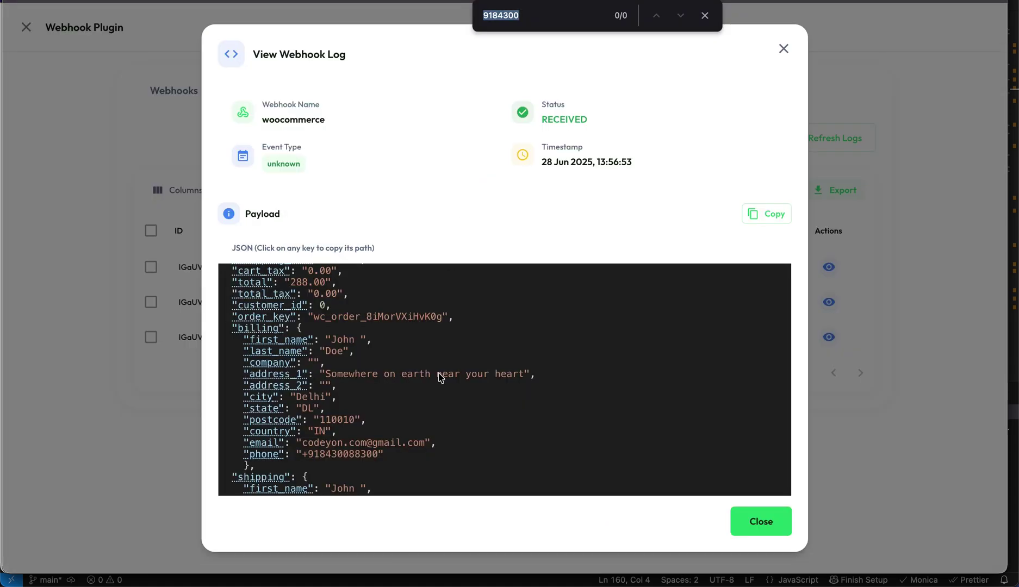
type("po")
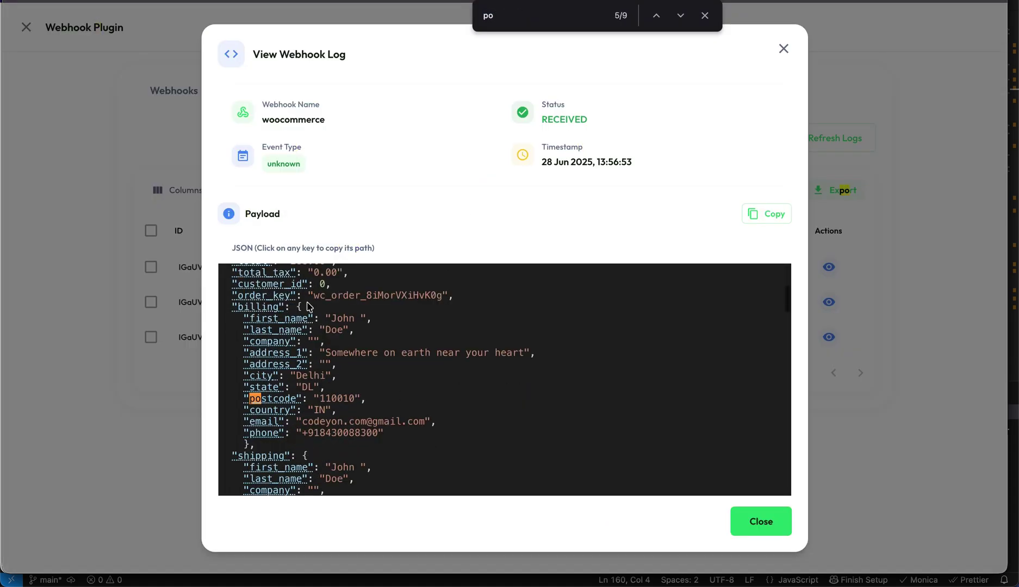
left_click(256, 317)
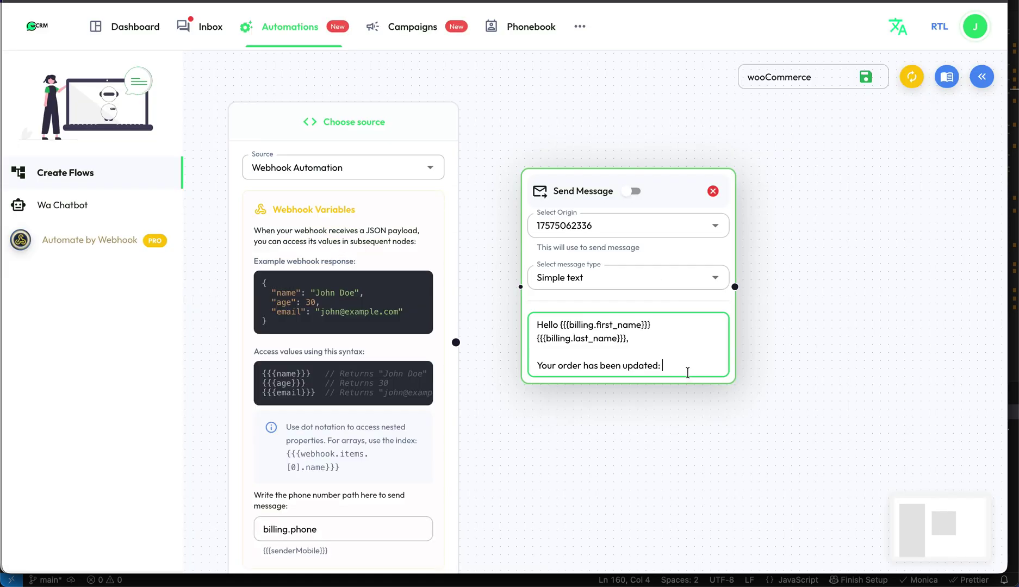
key("ctrl+v")
key("Return")
key("Return")
type("Thanks you")
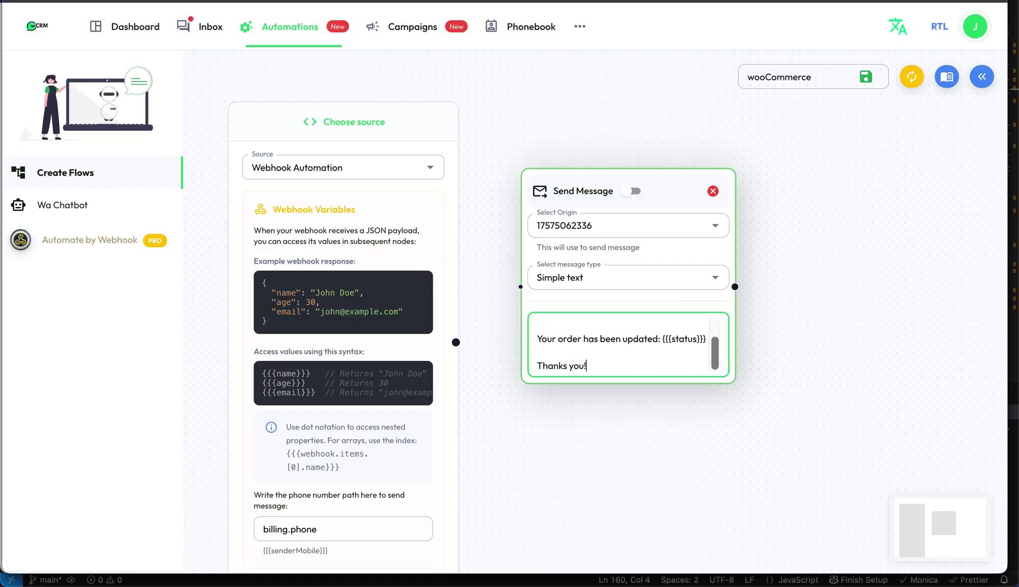
- Open ChatGPT in a new tab and paste the copied webhook JSON payload into the chat
key("ctrl+t")
type("chat")
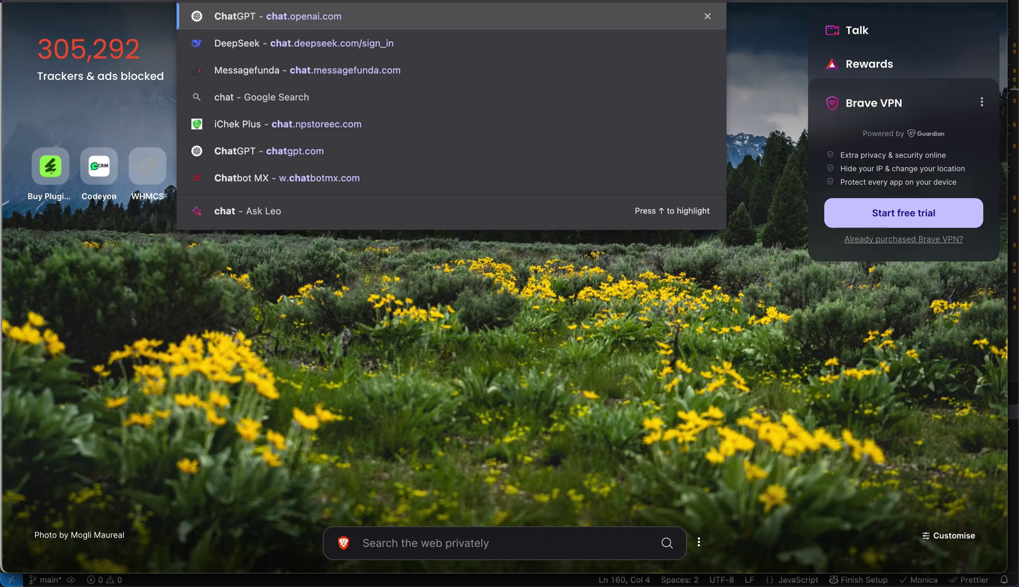
key("Return")
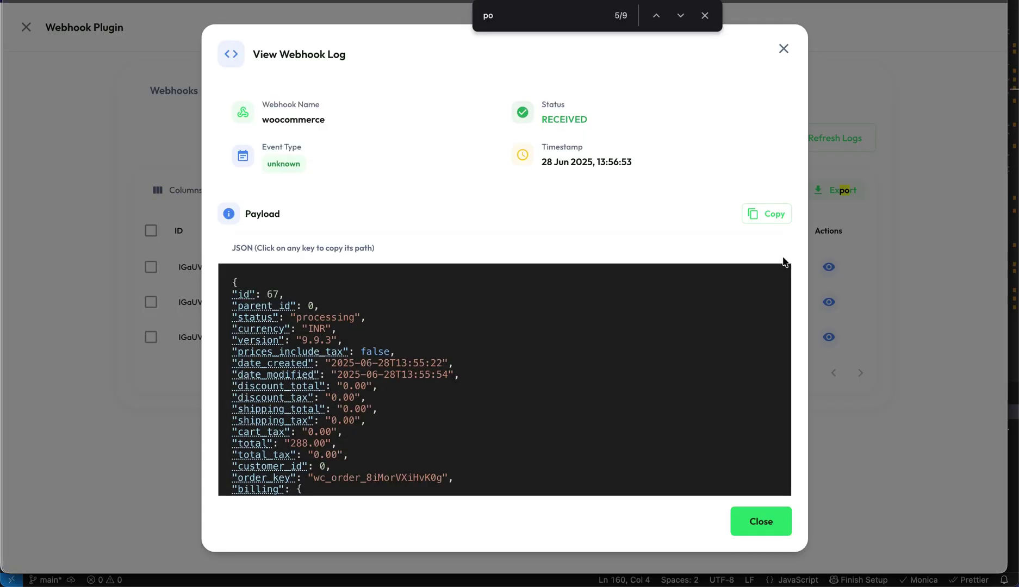
left_click(765, 213)
key("ctrl+Tab")
key("super+v")
key("shift+Return")
key("shift+Return")
- Ask for an order-update message template using triple-brace placeholders like {{{number}}} and send it
type("this is m")
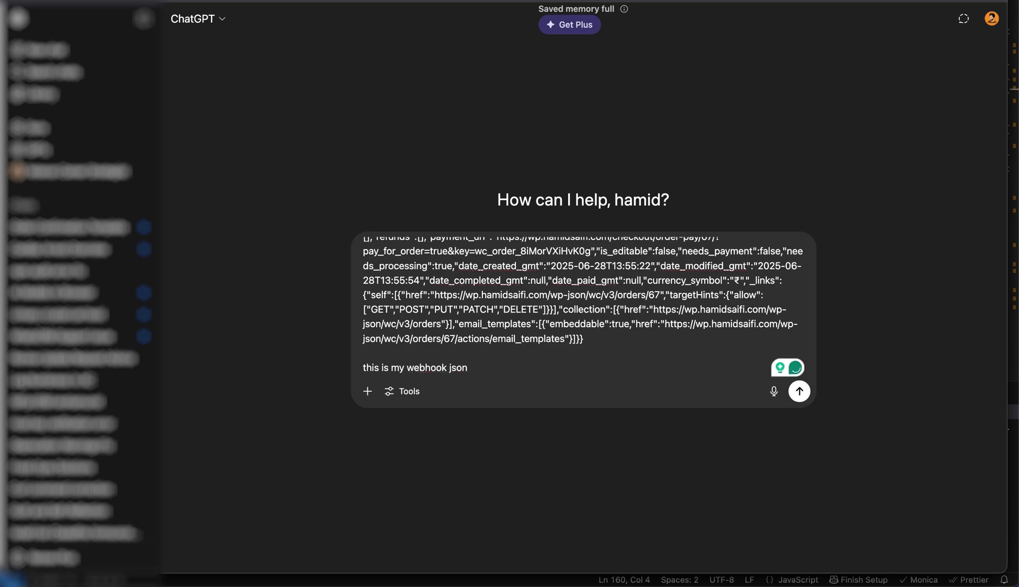
type("make me a message using this json keys")
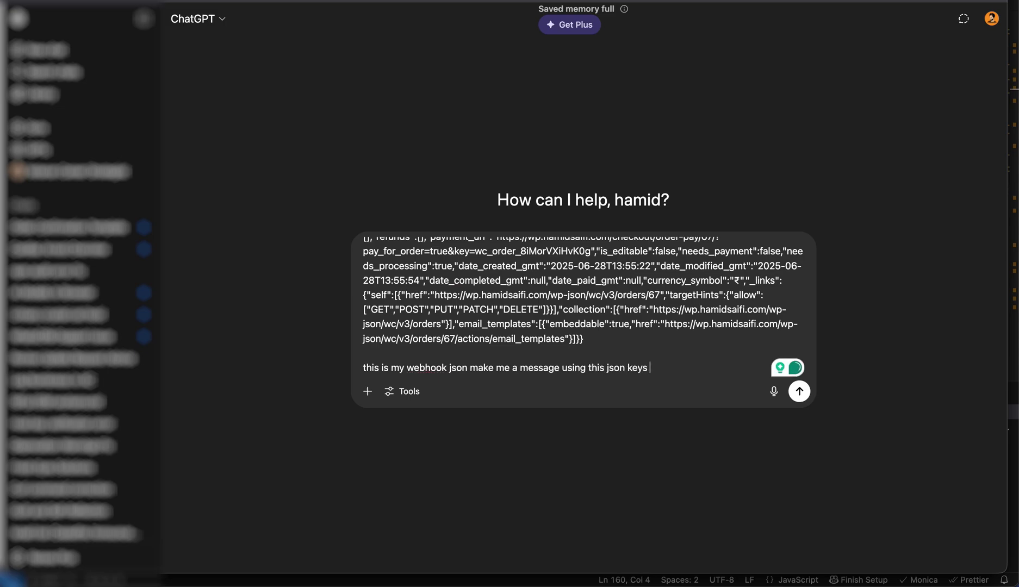
type("for order update")
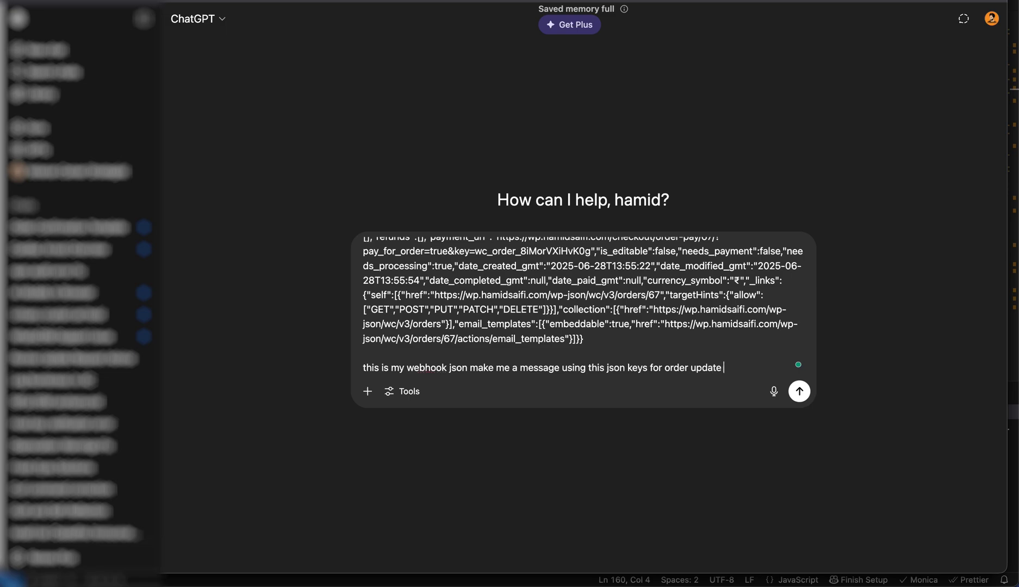
key("shift+Return")
key("shift+Return")
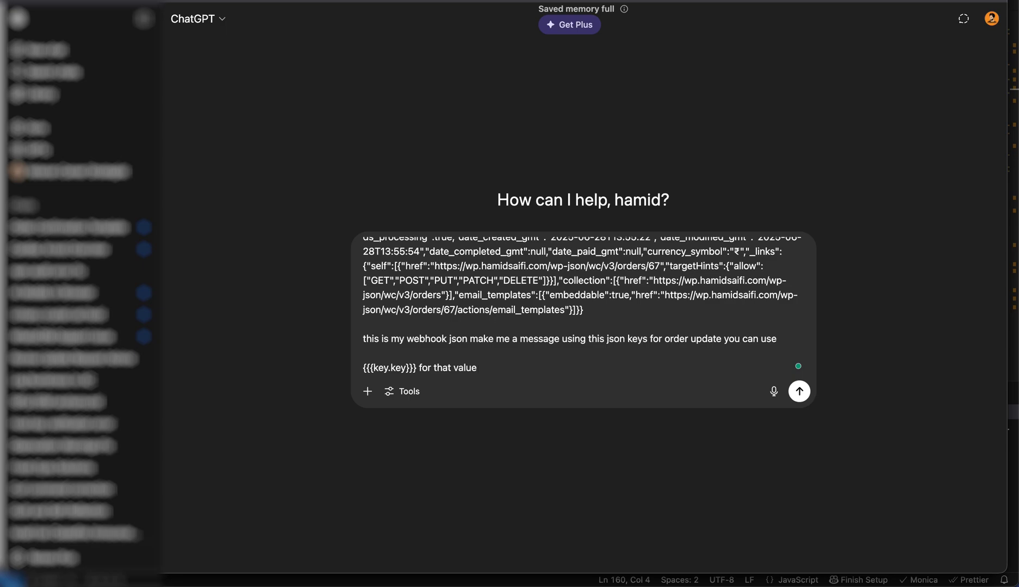
key("shift+Return")
key("shift+Return")
type("so w")
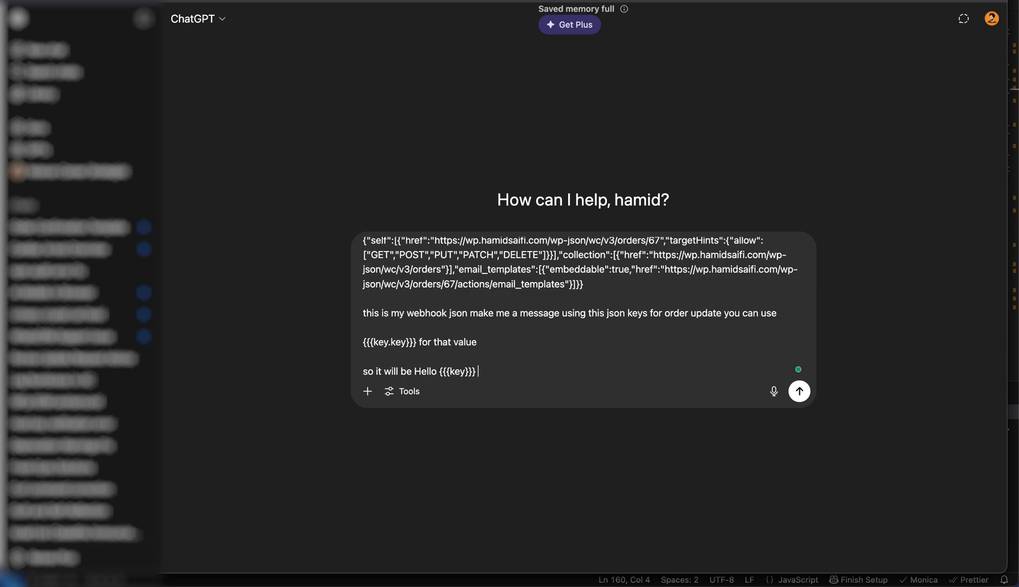
type("bla")
key("Return")
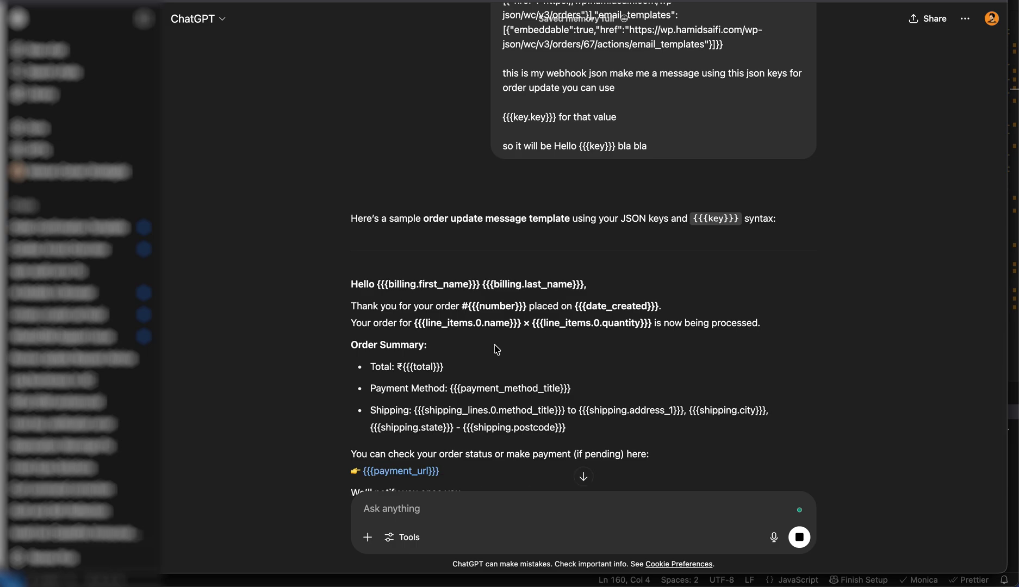
- Replace the wooCommerce flow's message with ChatGPT's template and save the flow
scroll(496, 349, "down", 5)
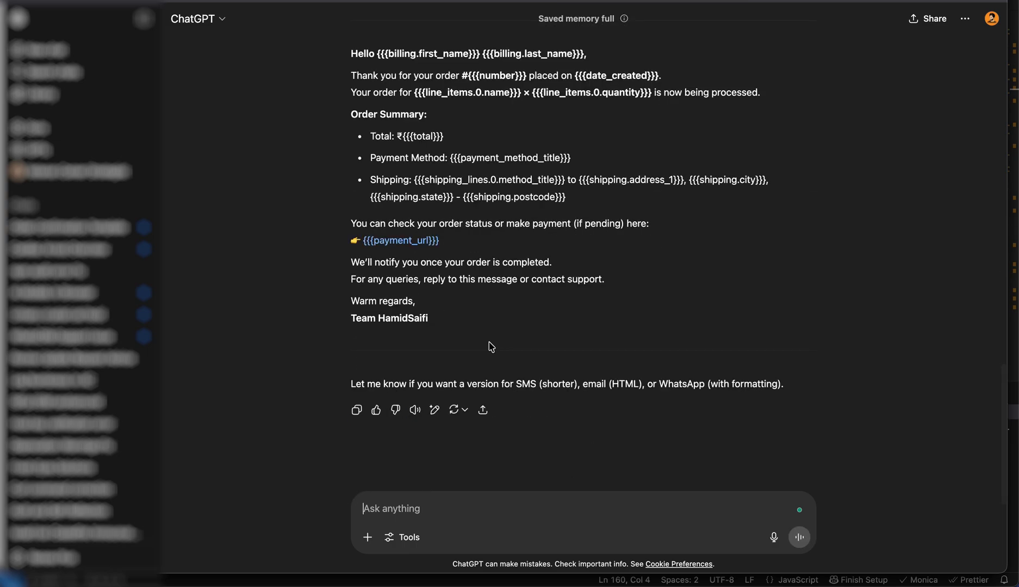
left_click_drag(469, 329, 336, 54)
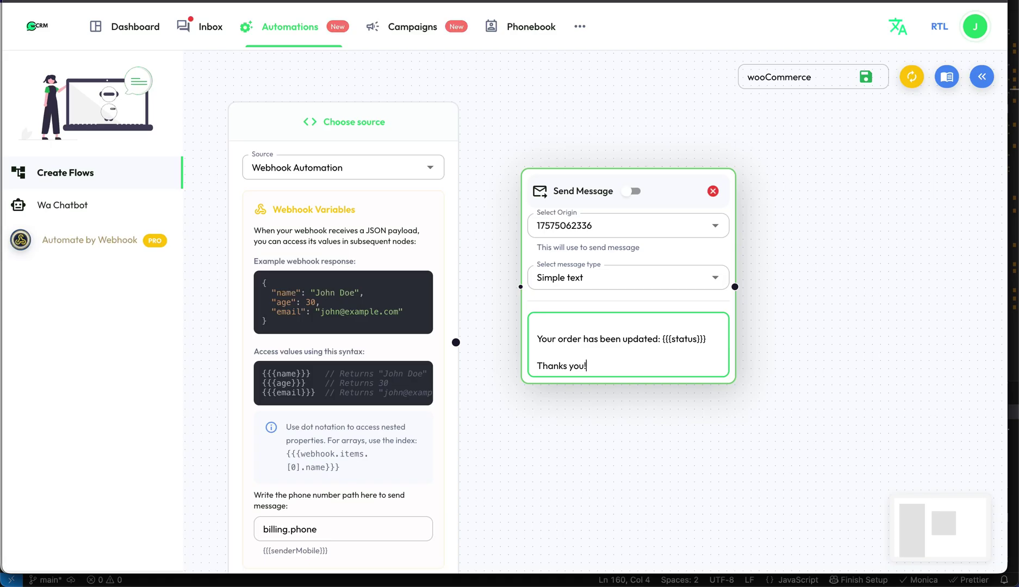
type("!")
key("super+a")
key("BackSpace")
key("super+v")
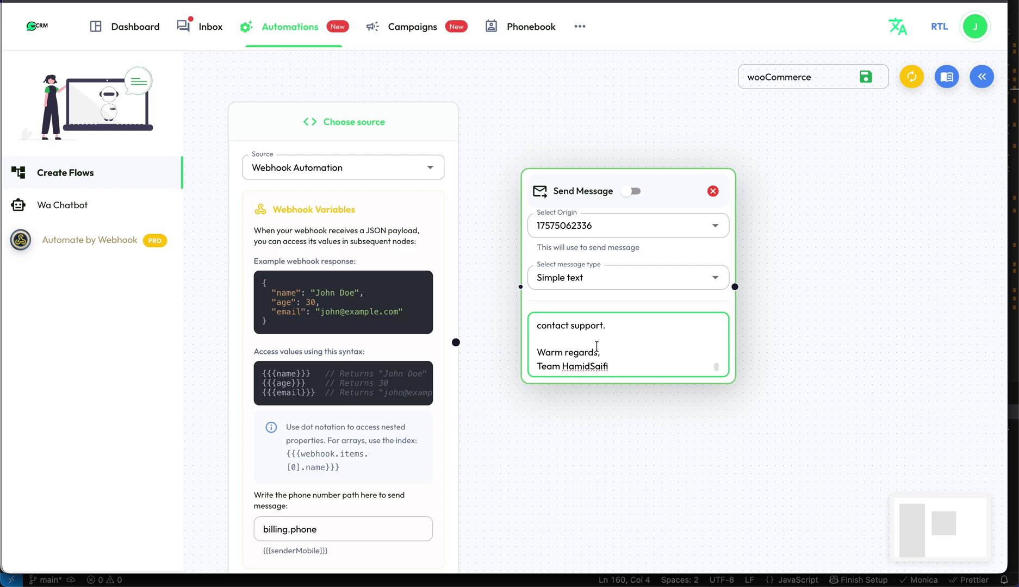
left_click(477, 358)
scroll(500, 386, "down", 1)
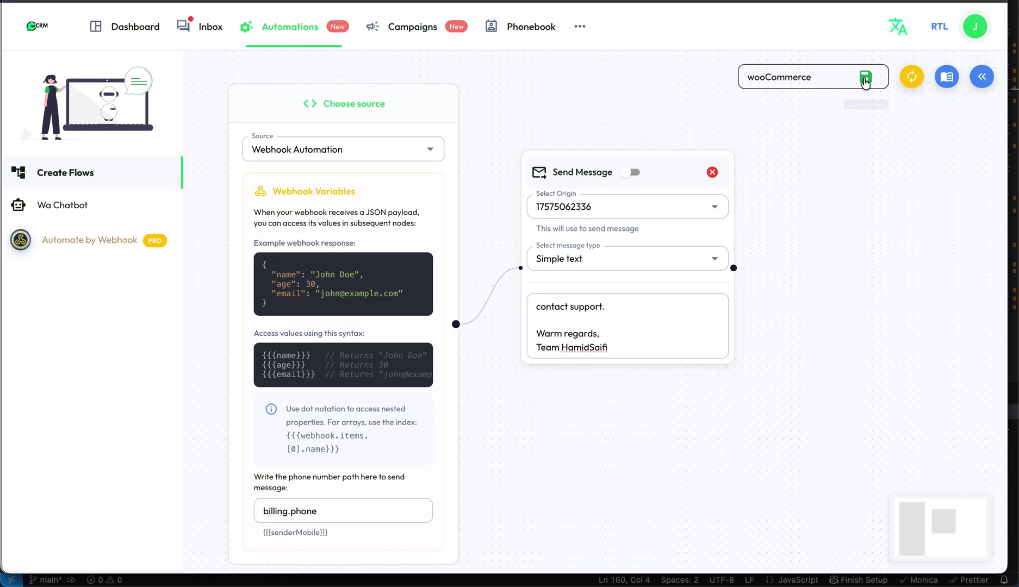
left_click(865, 77)
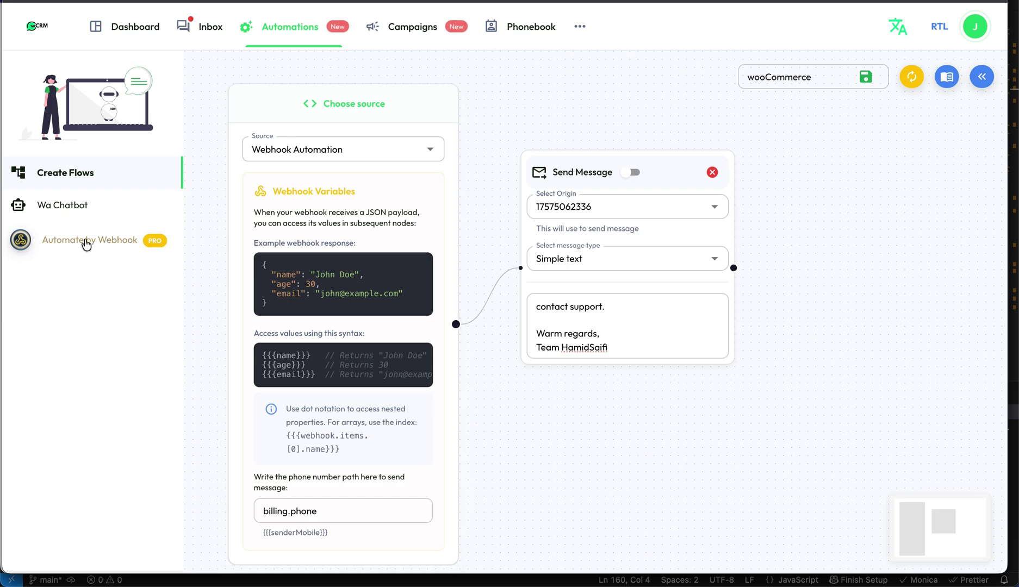
- Add a webhook automation titled 'woocommerce' using the woocommerce origin and wooCommerce flow
left_click(85, 241)
left_click(974, 87)
left_click(450, 144)
type("woocommerce")
left_click(694, 150)
left_click(645, 175)
left_click(374, 223)
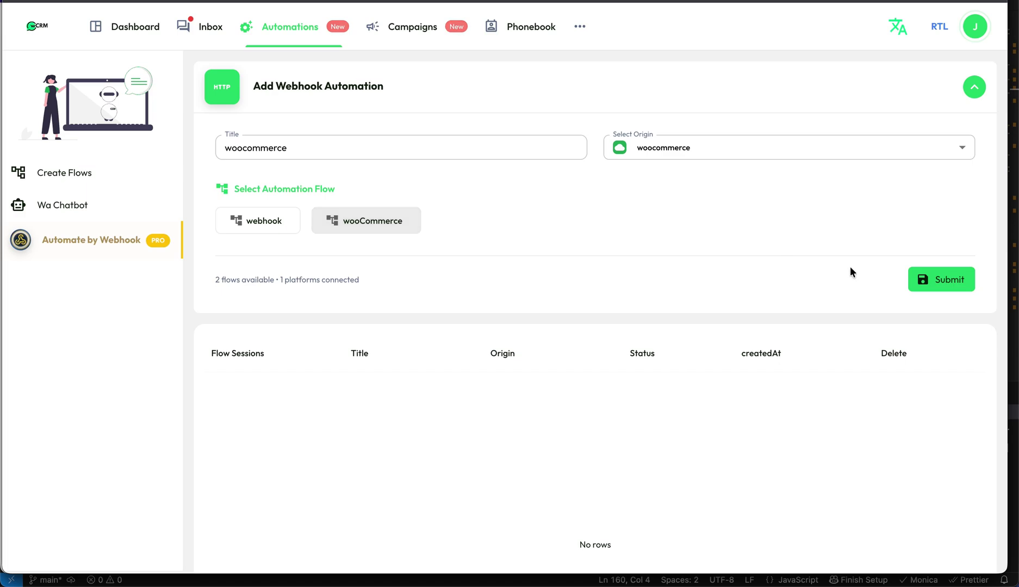
left_click(924, 286)
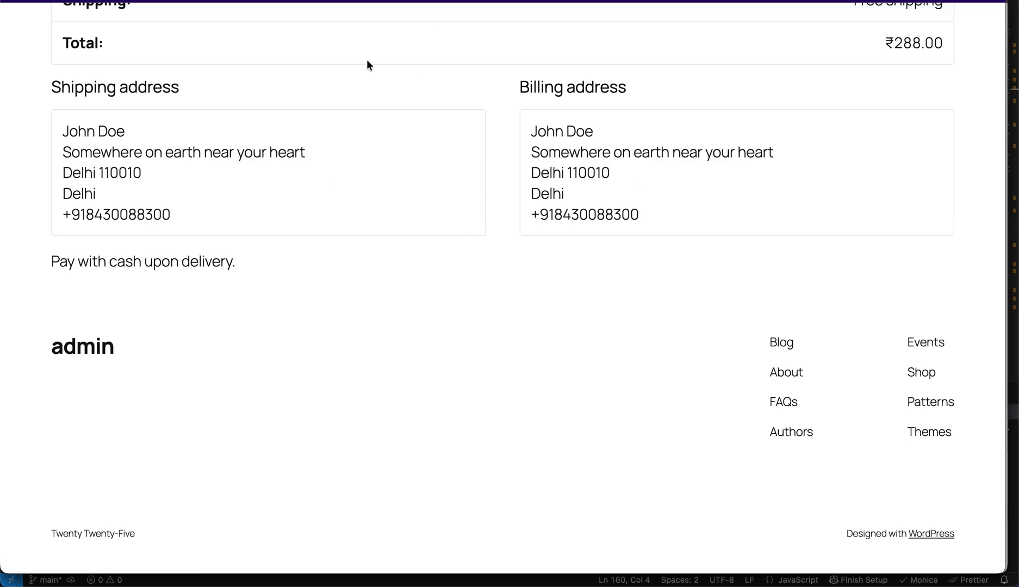
- Buy one testing product from the Shop via cart and checkout, placing a ₹288.00 cash-on-delivery order
scroll(367, 64, "up", 10)
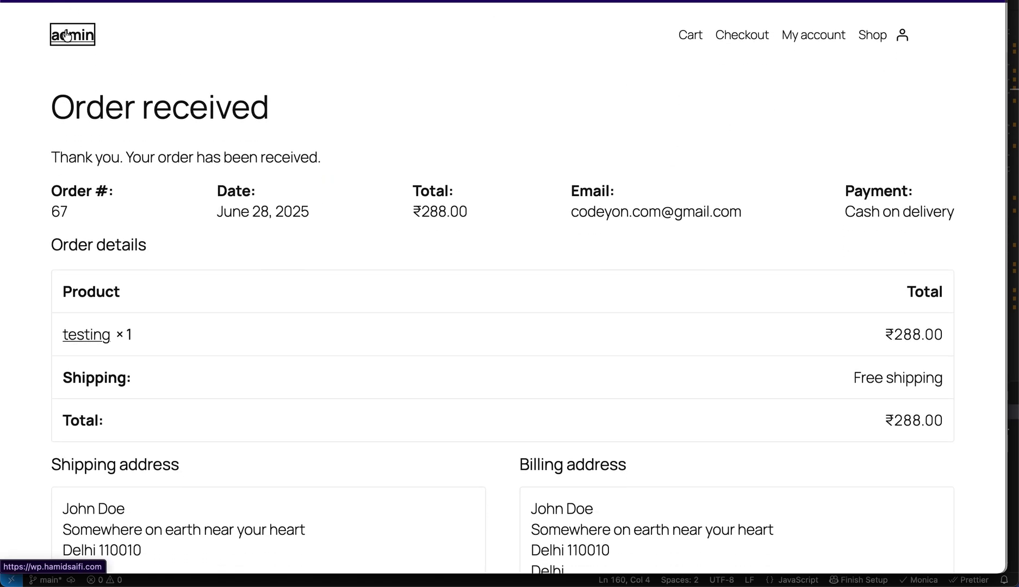
key("super+Tab")
key("super+Tab")
key("super+Tab")
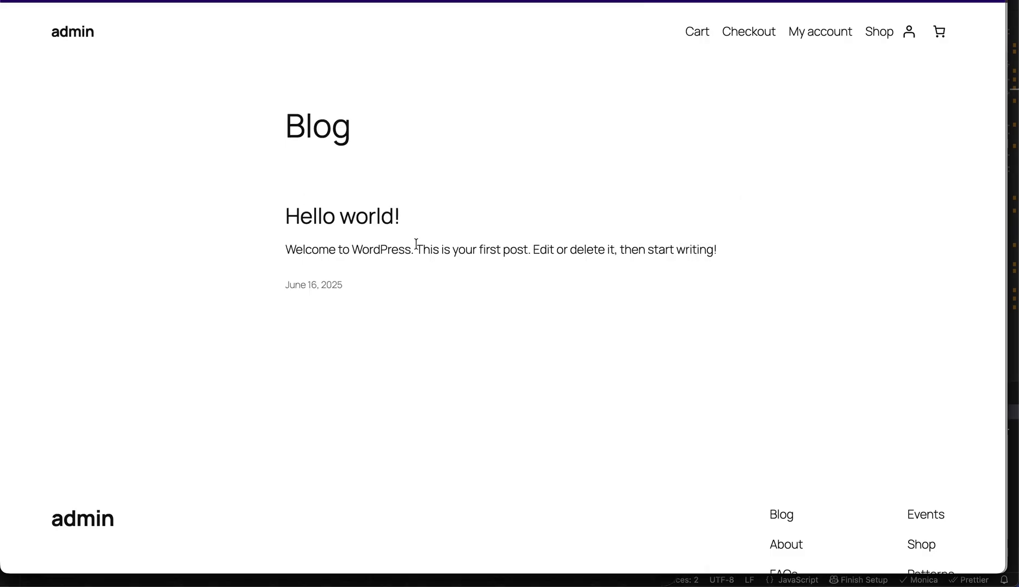
scroll(808, 134, "down", 1)
scroll(875, 29, "up", 1)
left_click(879, 31)
scroll(443, 273, "down", 2)
left_click(212, 446)
left_click(195, 493)
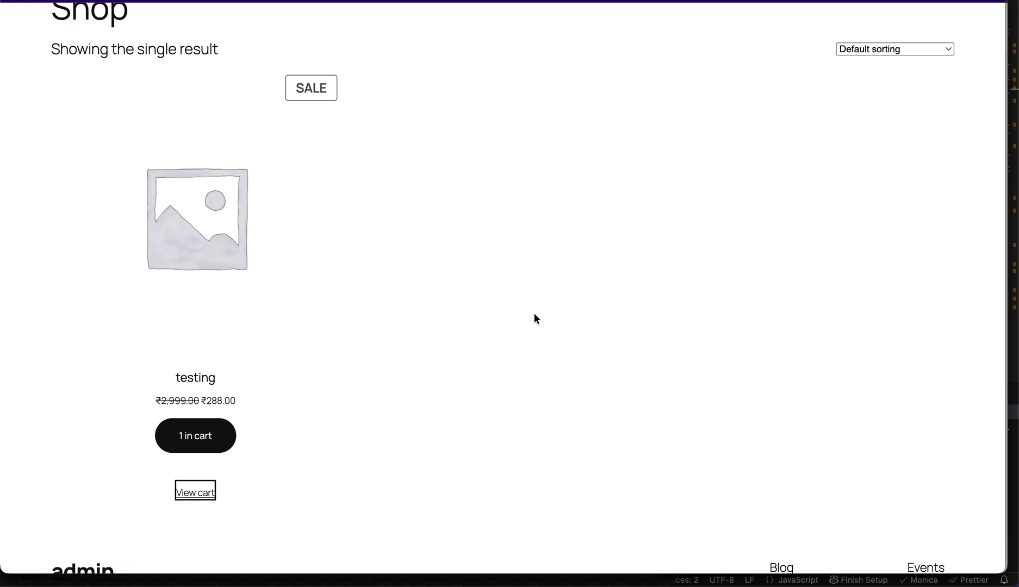
left_click(783, 447)
scroll(589, 420, "down", 6)
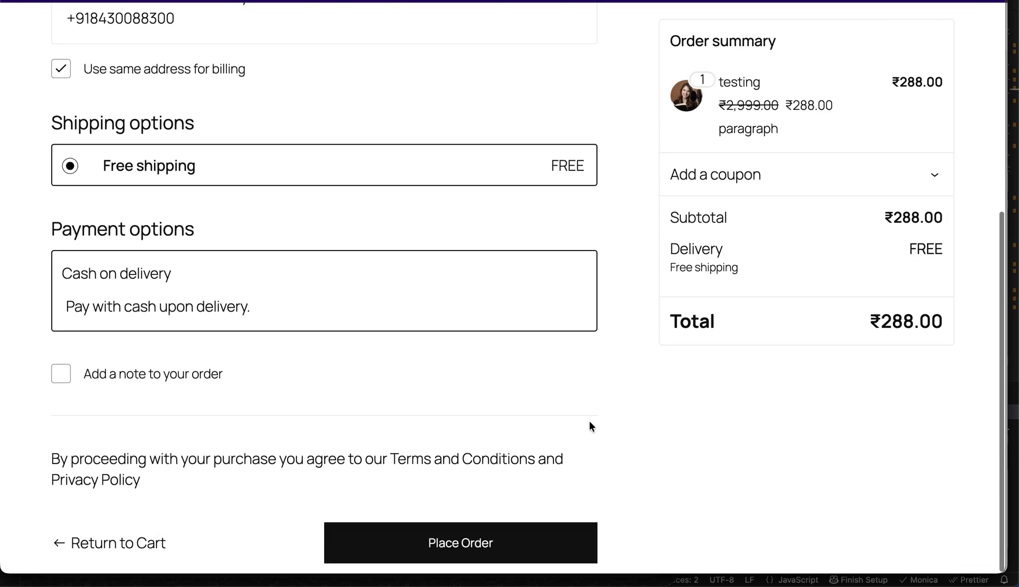
left_click(446, 537)
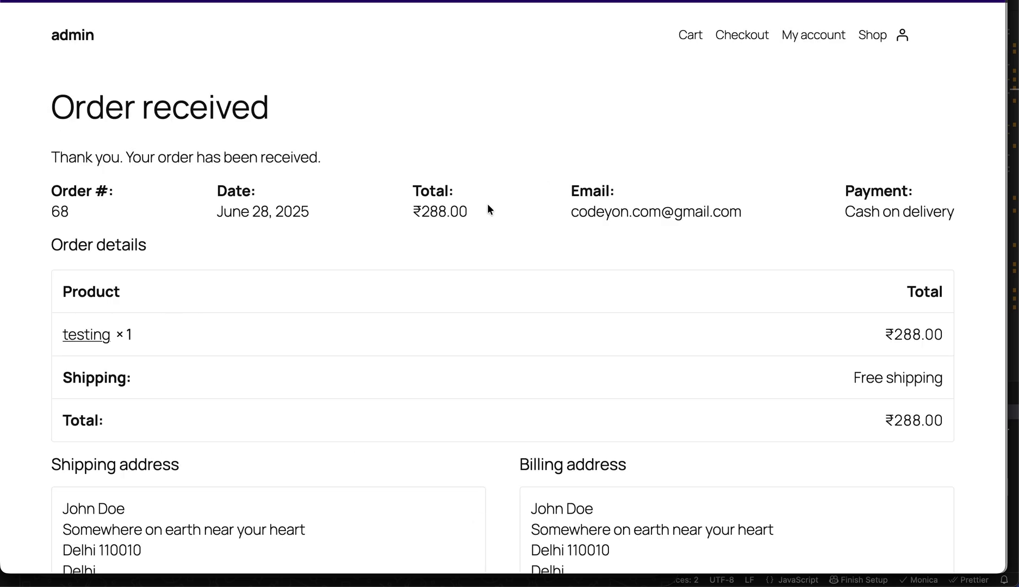
scroll(547, 179, "down", 5)
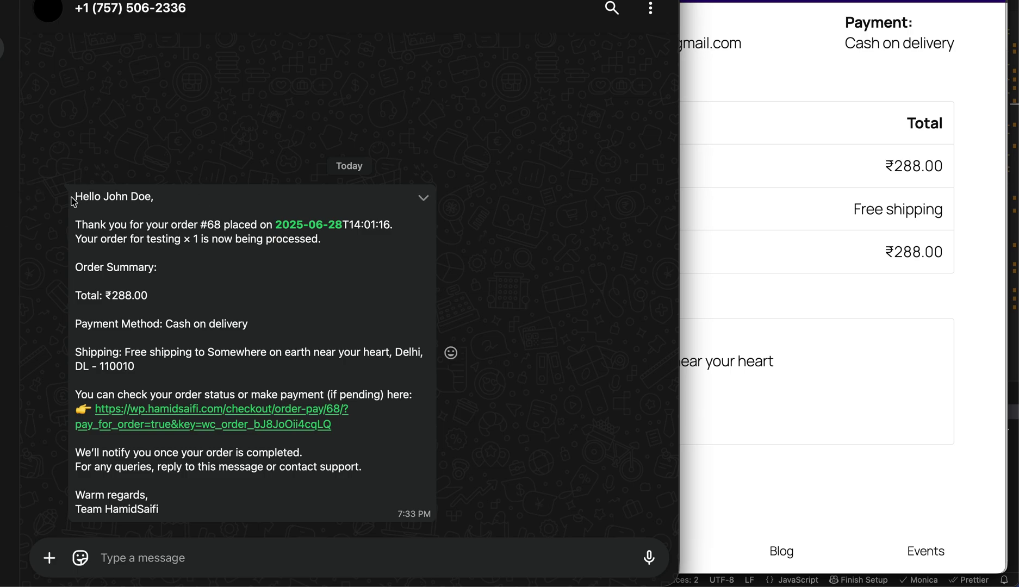
- Review the WhatsApp order message's details, then collapse WhatsCRM's add-automation form and move on
left_click_drag(74, 202, 234, 376)
left_click(276, 334)
key("super+Tab")
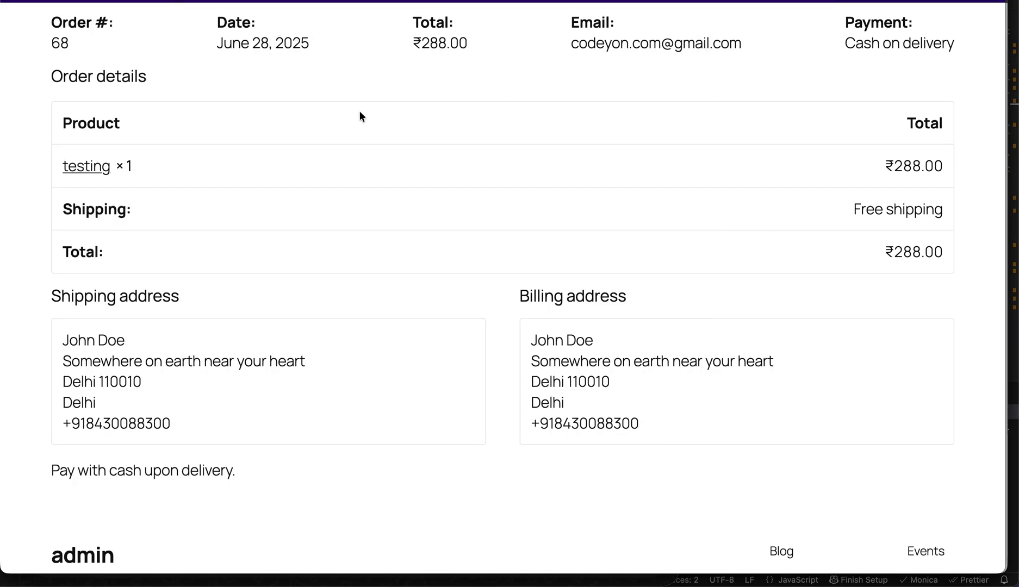
key("super+Tab")
left_click(602, 63)
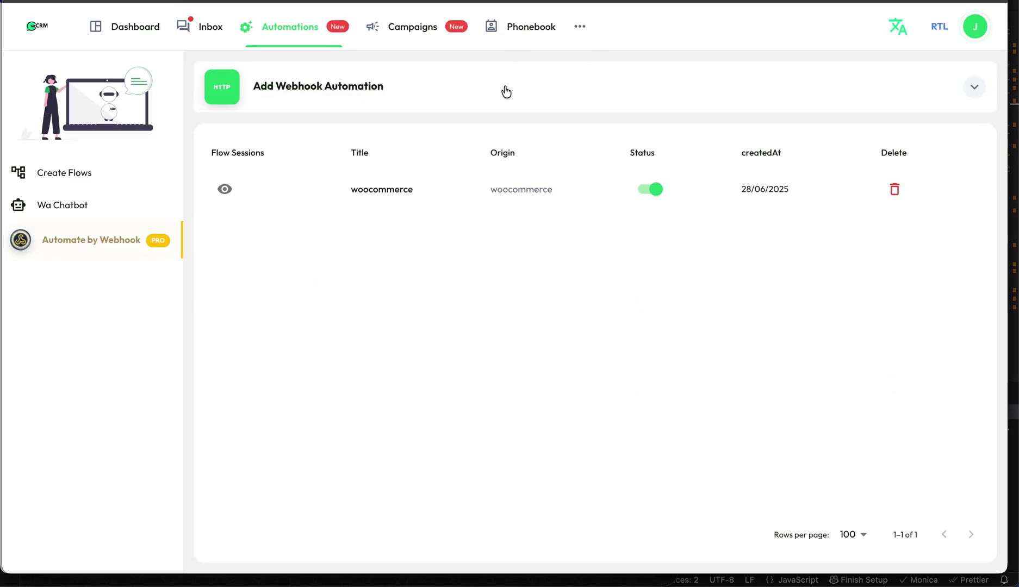
key("super+Tab")
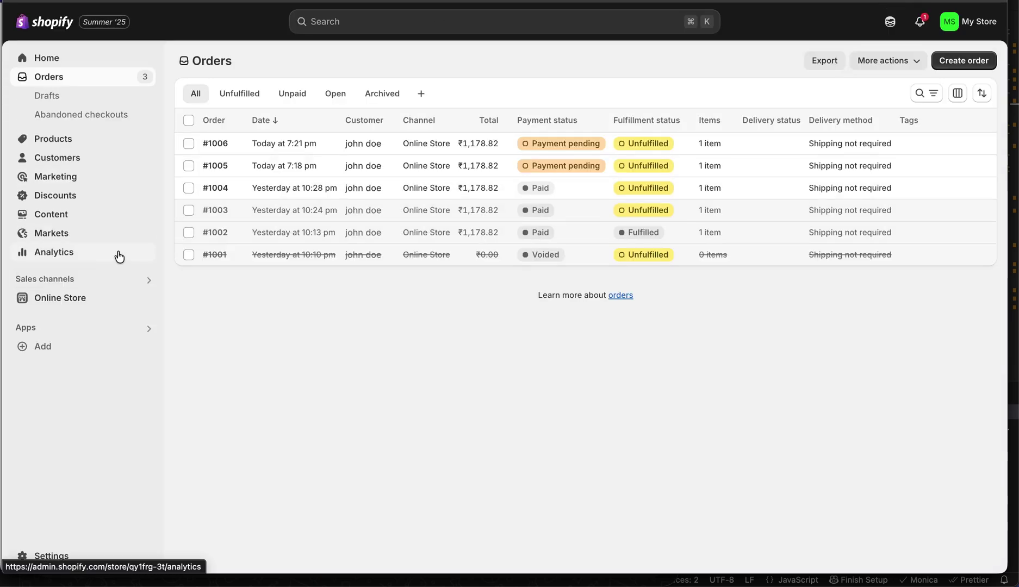
- In Shopify Settings > Notifications > Webhooks, delete the existing Order update webhook
left_click(50, 556)
key("super+f")
type("notifi")
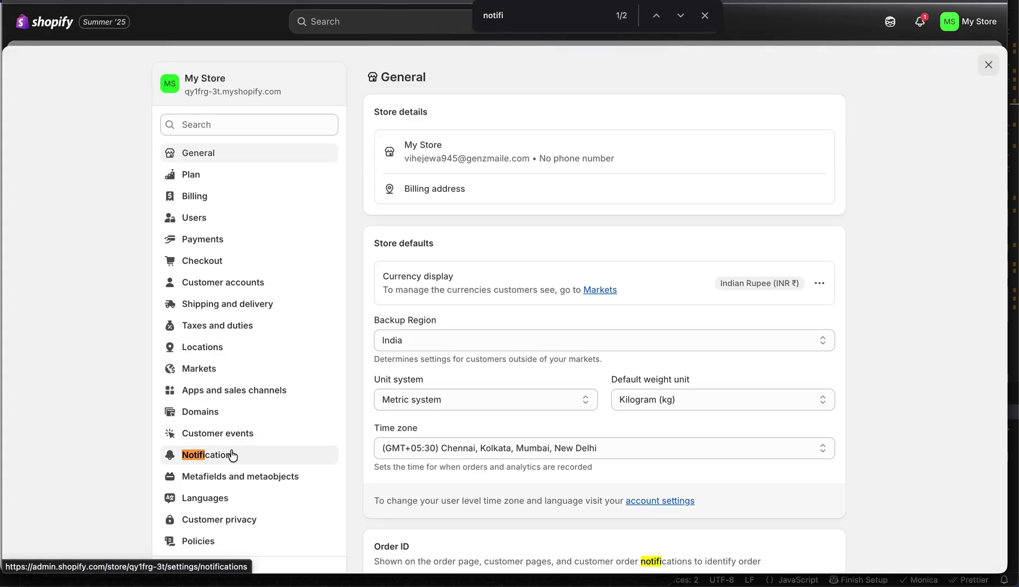
left_click(234, 454)
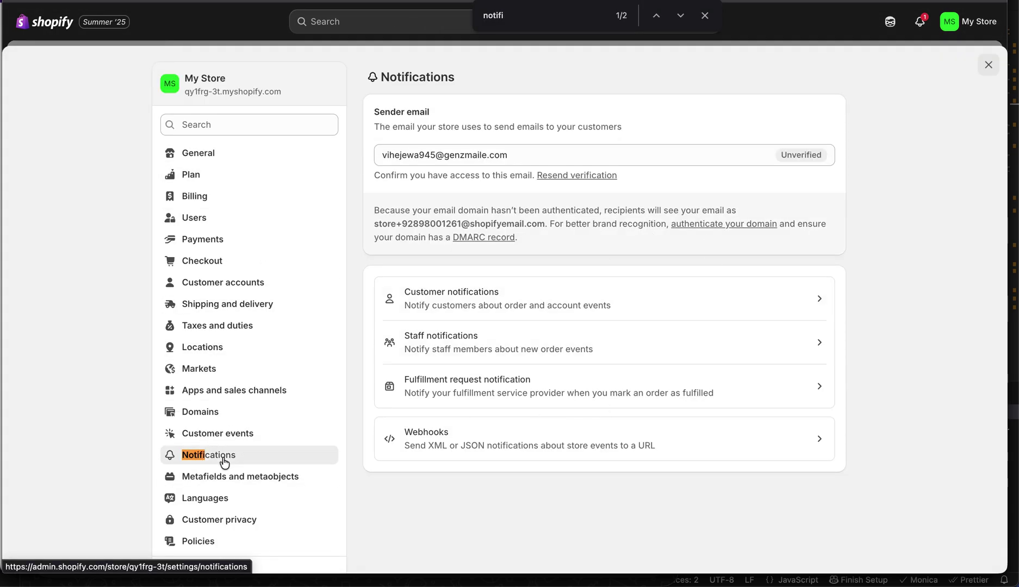
left_click(476, 438)
left_click(819, 156)
left_click(783, 228)
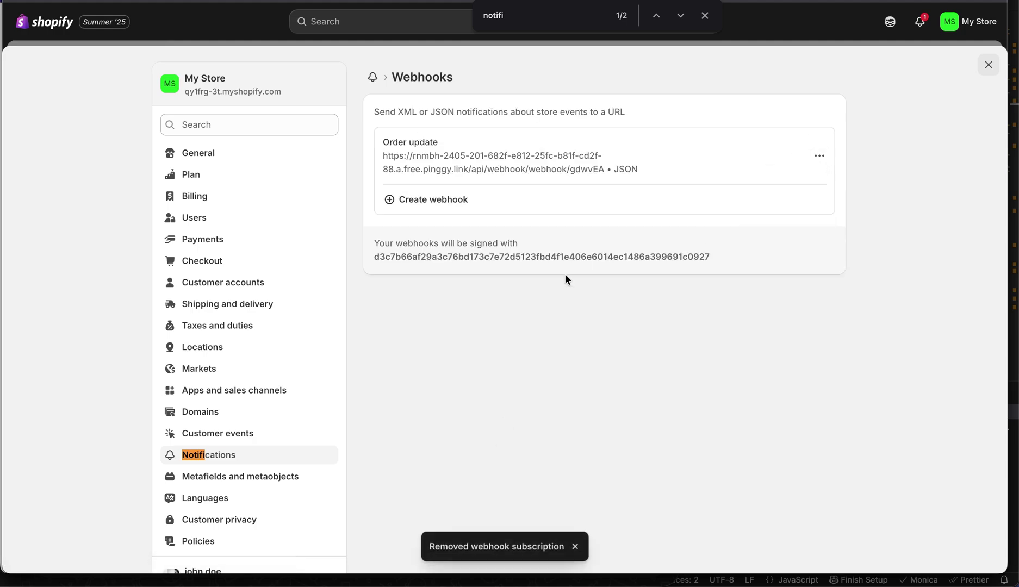
- Start a new webhook with the Order update event and JSON format, ready for its URL
left_click(422, 143)
left_click(341, 245)
key("o")
scroll(348, 424, "down", 3)
scroll(353, 536, "down", 2)
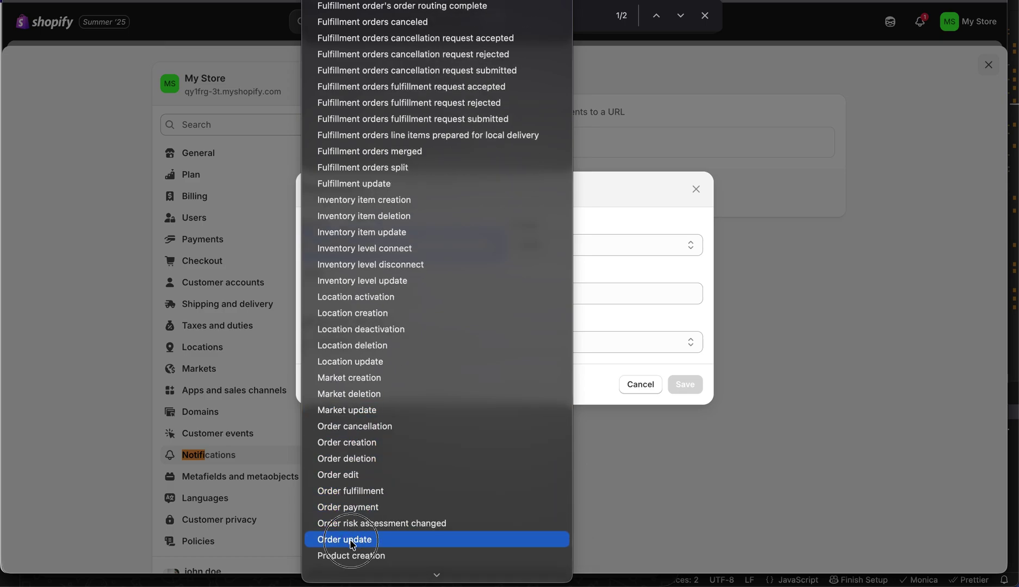
left_click(353, 537)
left_click(543, 246)
left_click(549, 248)
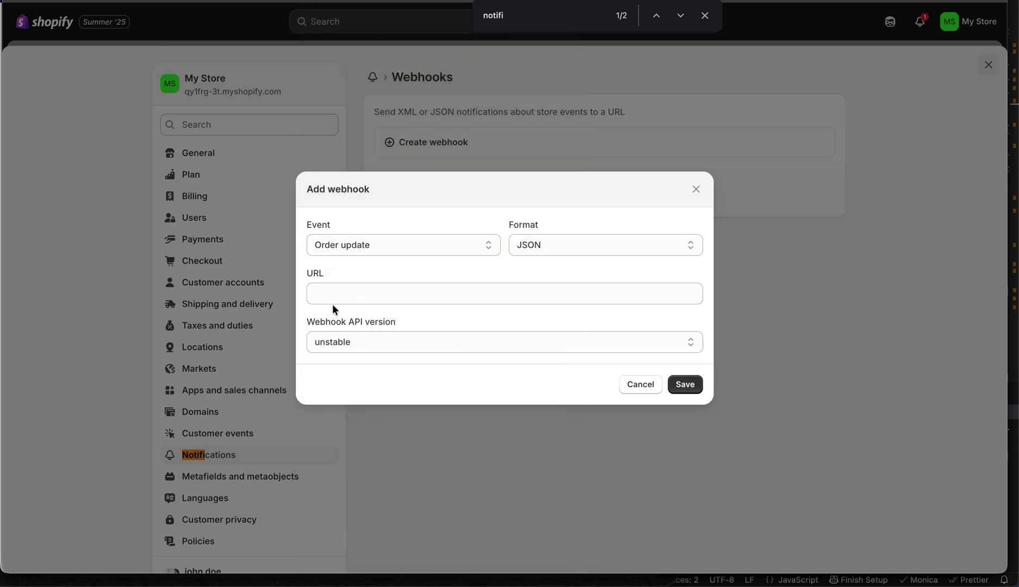
left_click(333, 289)
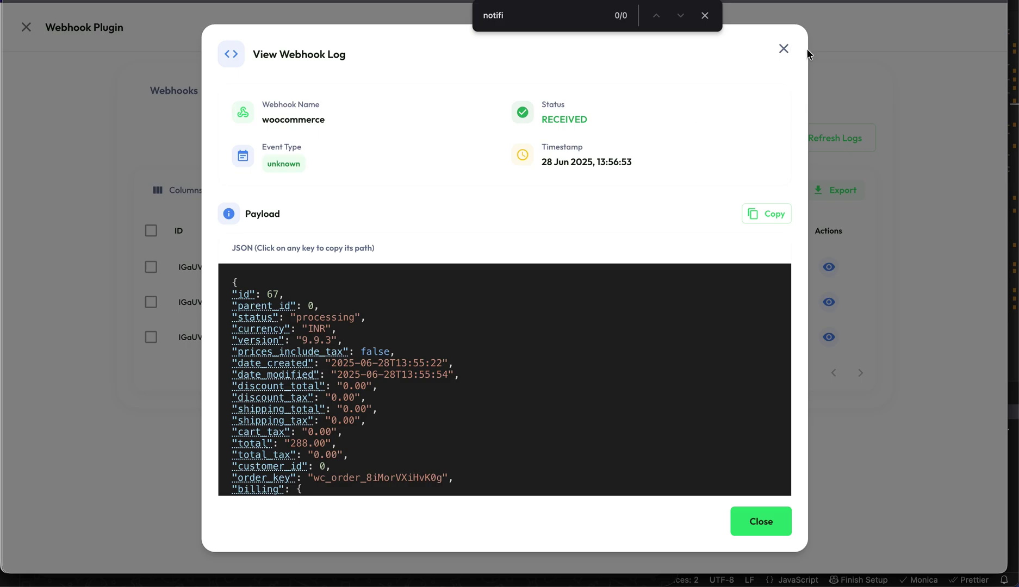
- Save a POST webhook 'Shopify webhook' described 'this is for shopify webhook' and copy its URL
left_click(784, 49)
left_click(704, 16)
left_click(178, 91)
left_click(187, 138)
type("Shopify webhook")
left_click(363, 232)
type("this is for sh")
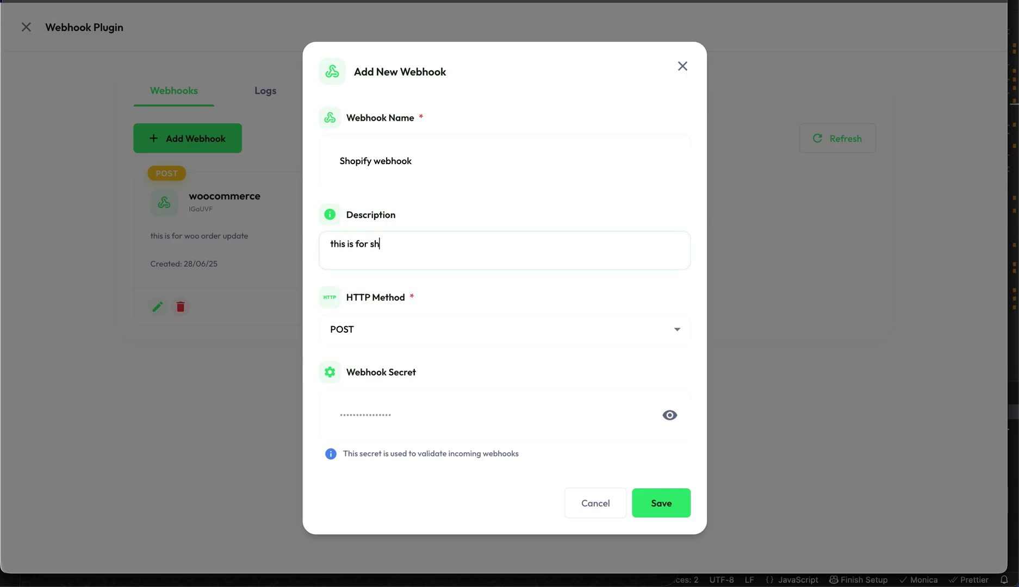
type("opify webhook")
left_click(398, 344)
left_click(369, 387)
left_click(664, 513)
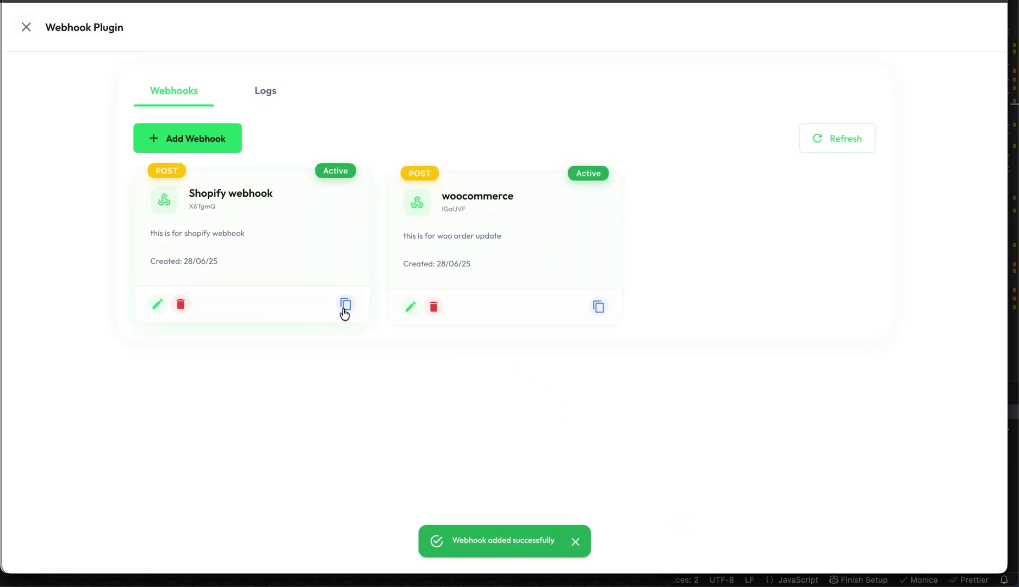
left_click(346, 305)
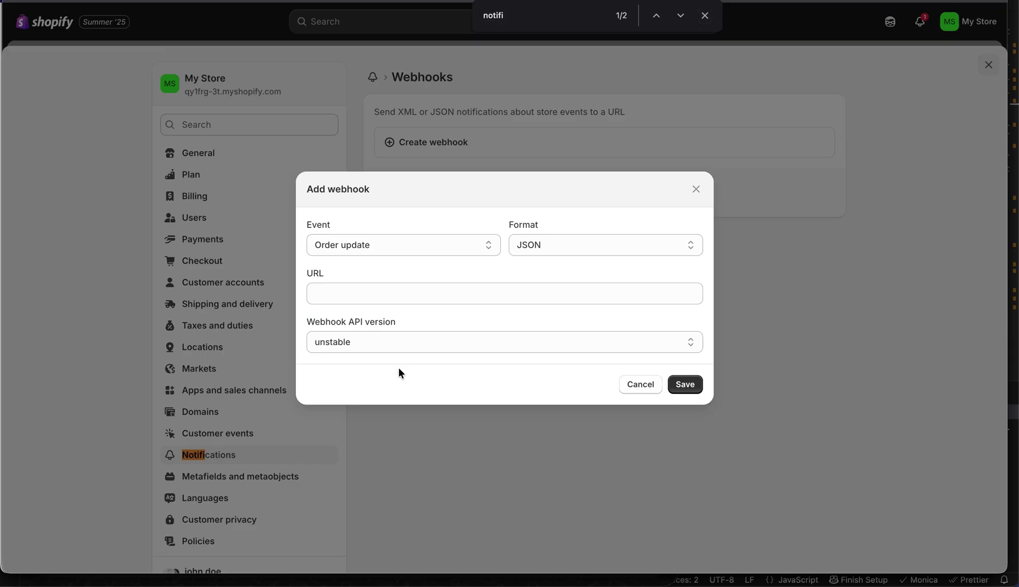
- Paste the WhatsCRM URL, choose API version 2025-04 (Latest), and save the Order update webhook
left_click(364, 292)
key("ctrl+v")
left_click(662, 344)
left_click(401, 376)
left_click(690, 386)
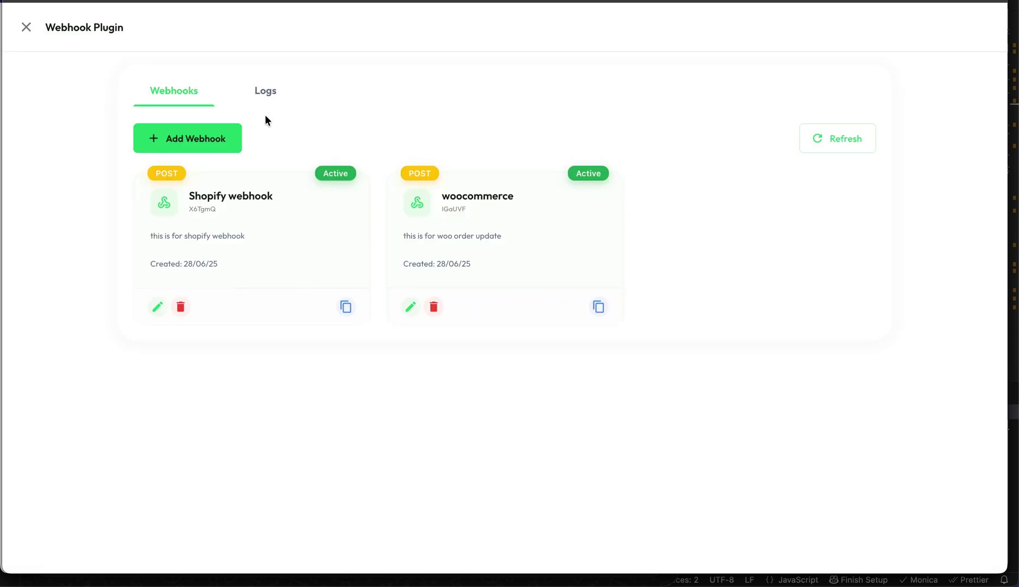
left_click(265, 95)
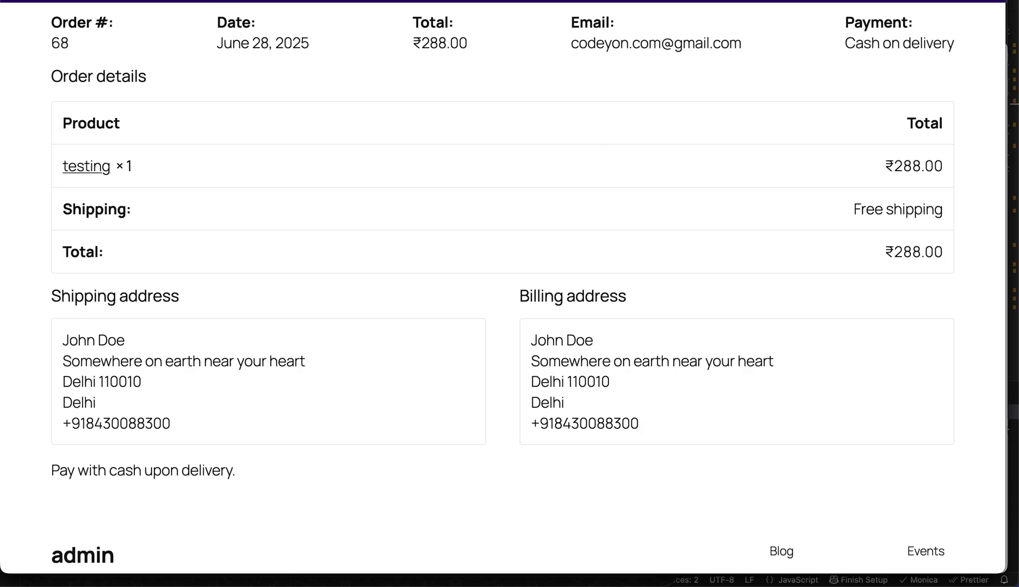
- Go to the store home page, open the test product, and choose Buy it now
left_click(288, 2)
key("super+v")
key("BackSpace")
key("BackSpace")
key("BackSpace")
key("BackSpace")
key("BackSpace")
key("BackSpace")
key("BackSpace")
key("BackSpace")
key("BackSpace")
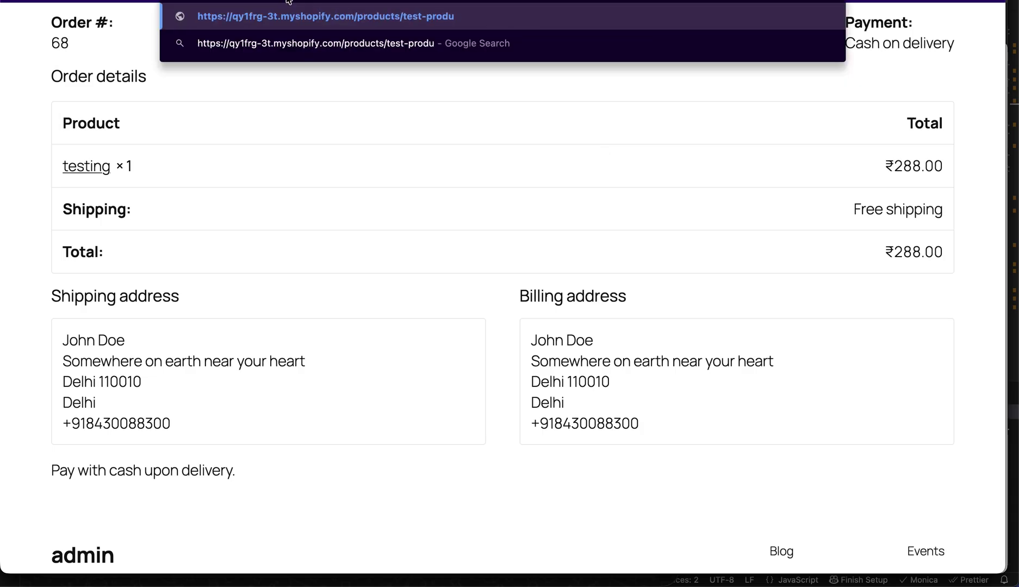
key("BackSpace")
key("BackSpace")
key("BackSpace")
key("BackSpace")
key("BackSpace")
key("BackSpace")
key("BackSpace")
key("BackSpace")
key("BackSpace")
key("BackSpace")
key("BackSpace")
key("BackSpace")
key("BackSpace")
key("Return")
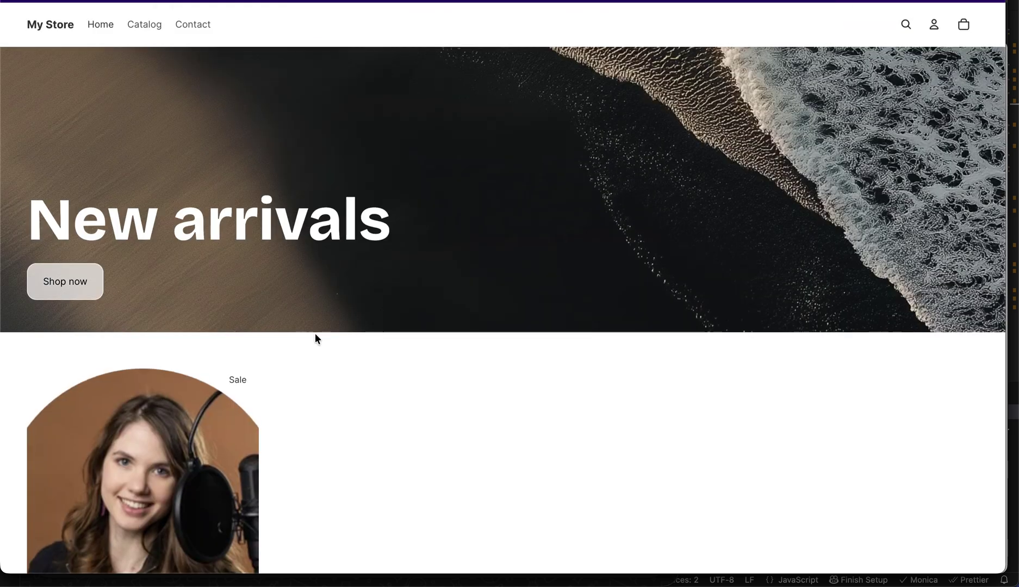
scroll(314, 333, "down", 2)
left_click(179, 397)
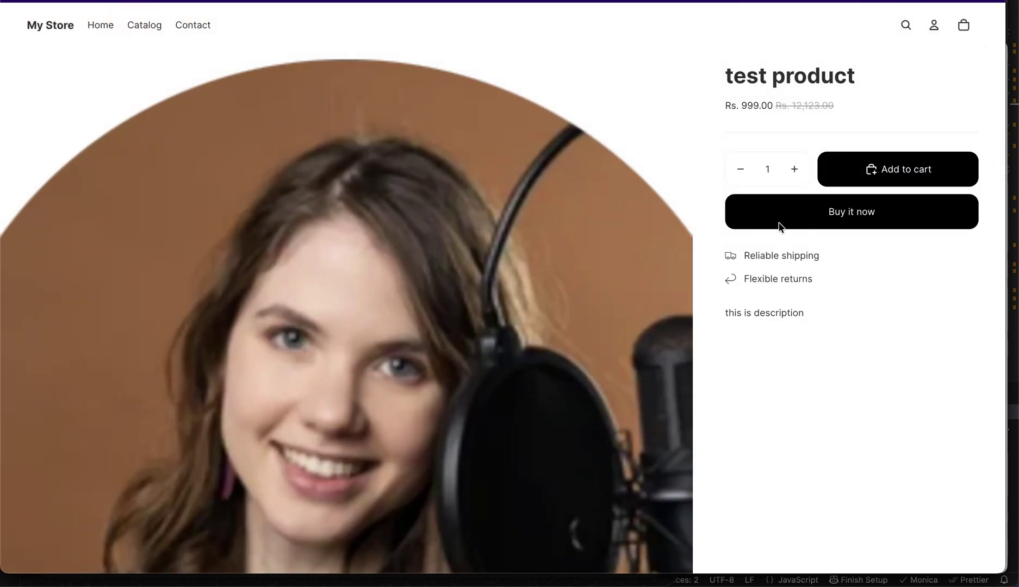
left_click(846, 219)
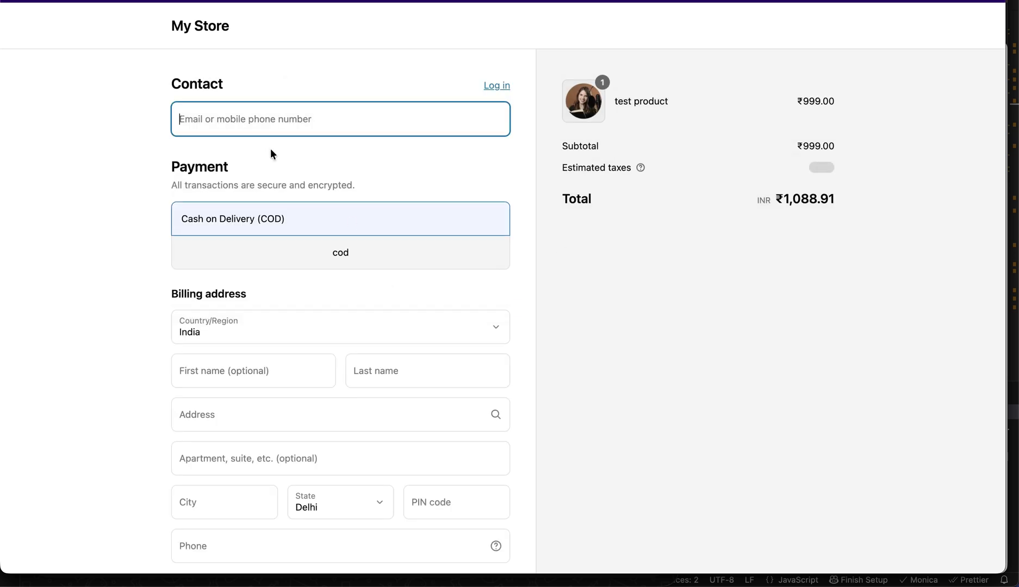
- Fill in the checkout contact email and the customer's first and last name
left_click(248, 118)
type("code")
left_click(313, 155)
scroll(321, 164, "down", 2)
left_click(220, 311)
type("John")
key("Tab")
type("Doe")
key("Tab")
- Enter the shipping address, city, PIN code and phone number, then complete the order
type("ad")
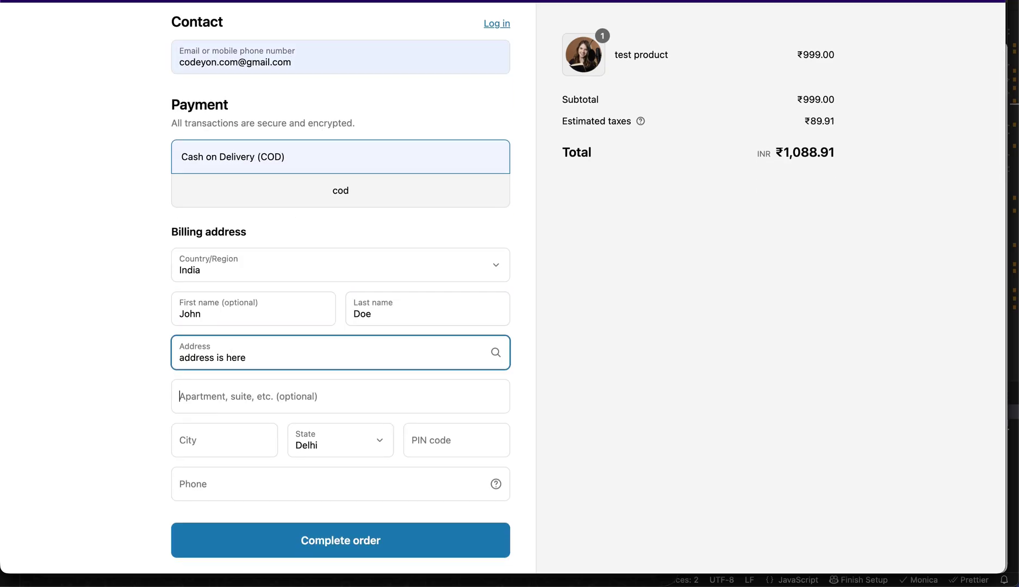
left_click(180, 396)
type("a")
left_click(202, 424)
type("delhi")
key("Tab")
key("Tab")
type("110010")
key("Tab")
type("+91 84300")
left_click(338, 547)
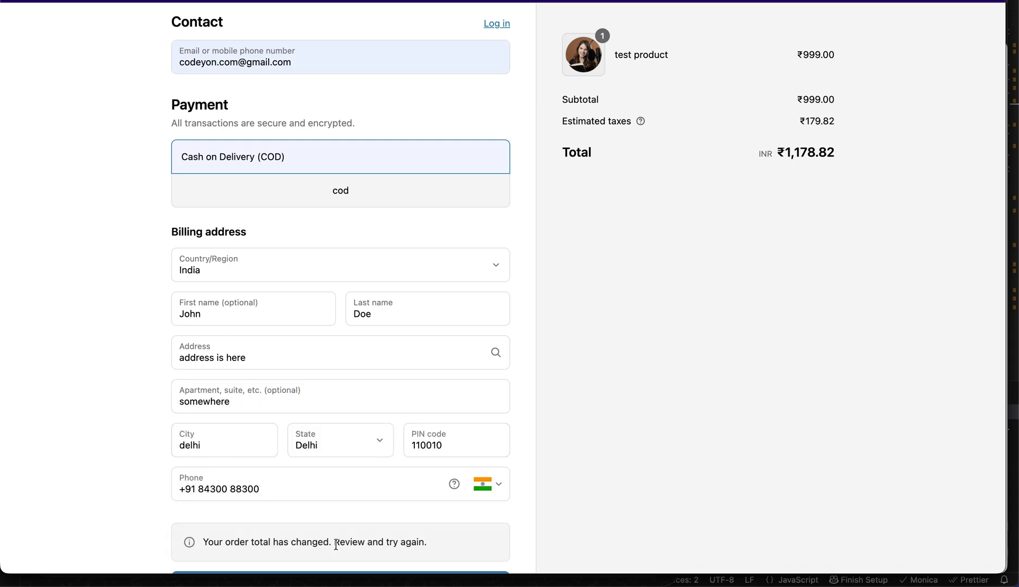
scroll(376, 491, "down", 3)
left_click(319, 457)
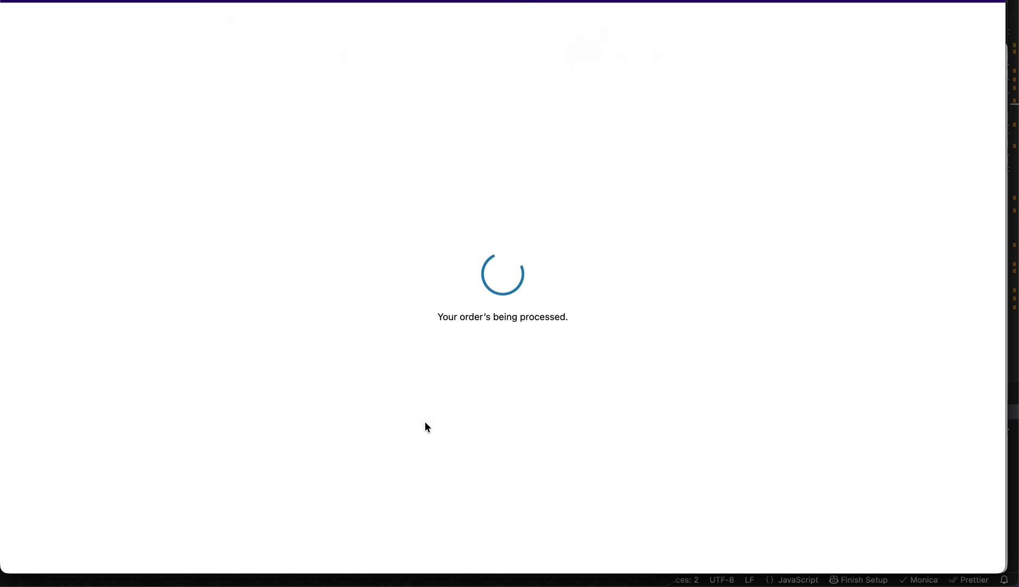
- Refresh WhatsCRM's webhook logs and open the received Shopify webhook's JSON order payload
key("ctrl+Tab")
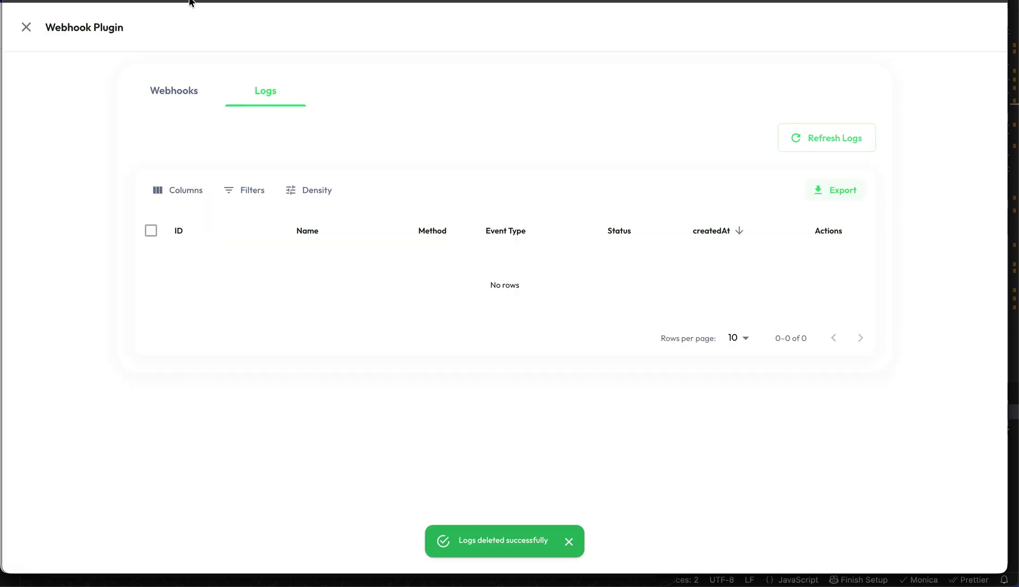
left_click(184, 81)
left_click(274, 94)
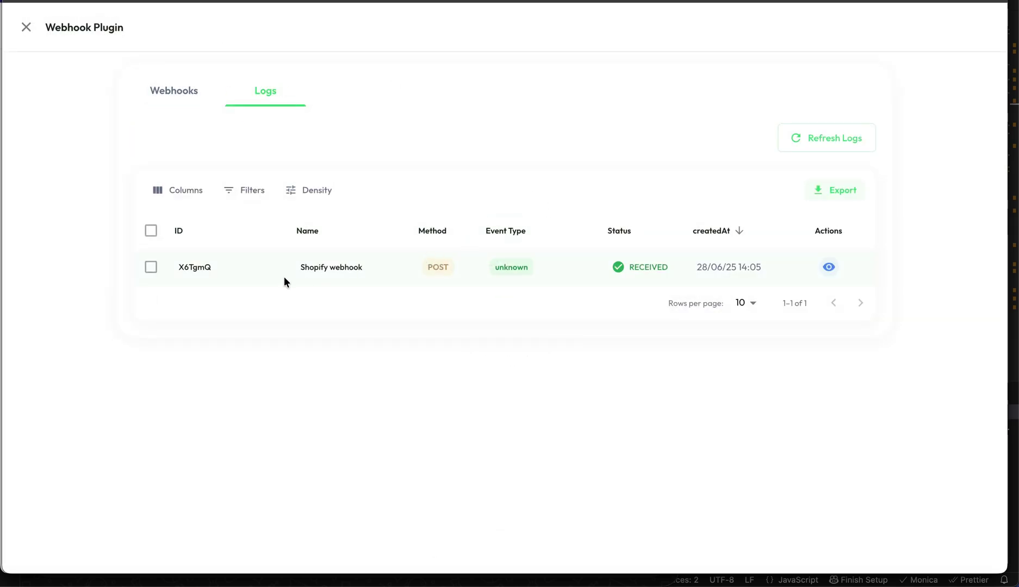
left_click_drag(284, 277, 761, 279)
left_click(828, 267)
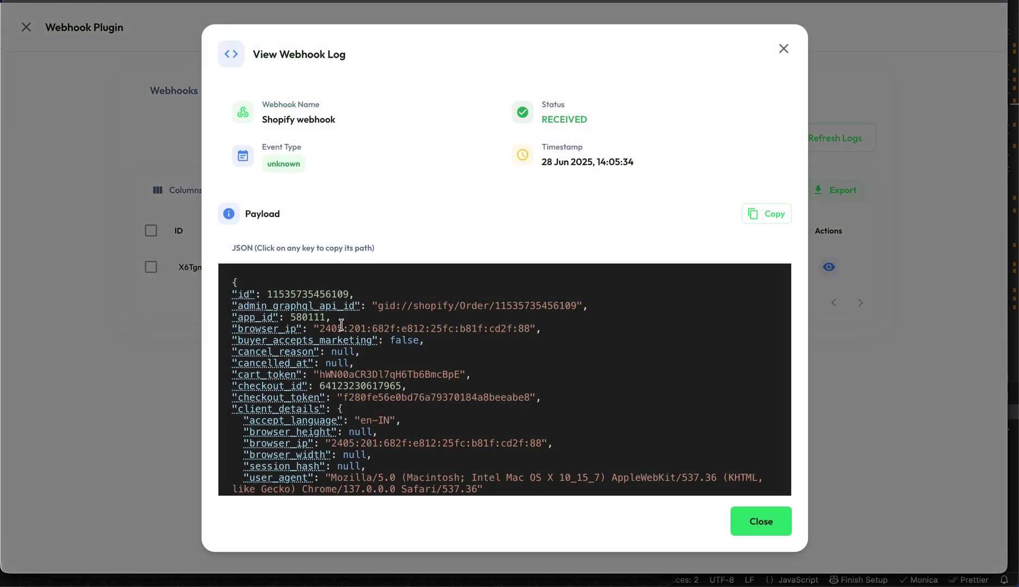
scroll(341, 324, "down", 15)
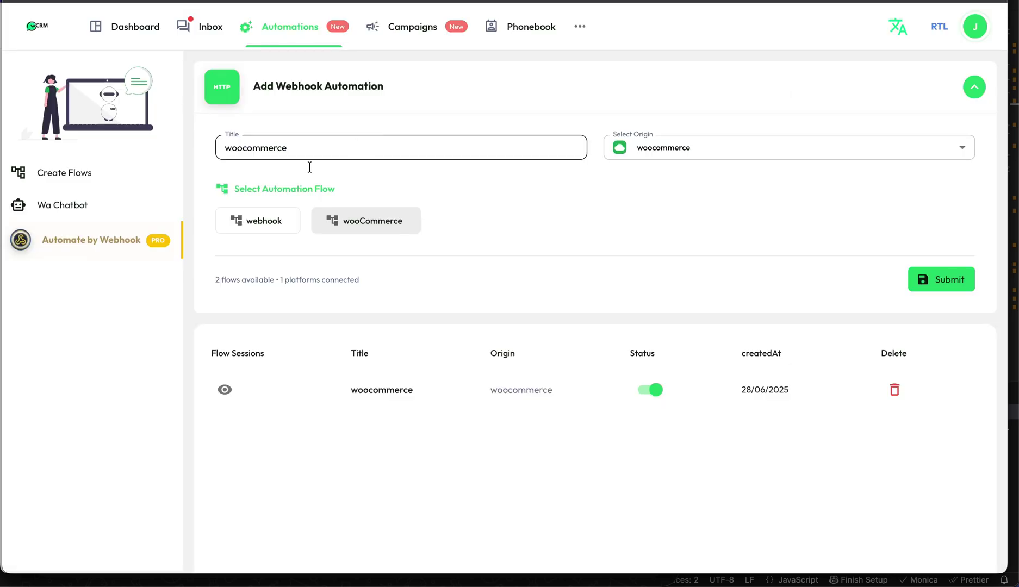
- Start a new flow named 'Shopify' with Webhook Automation as its source
left_click(64, 173)
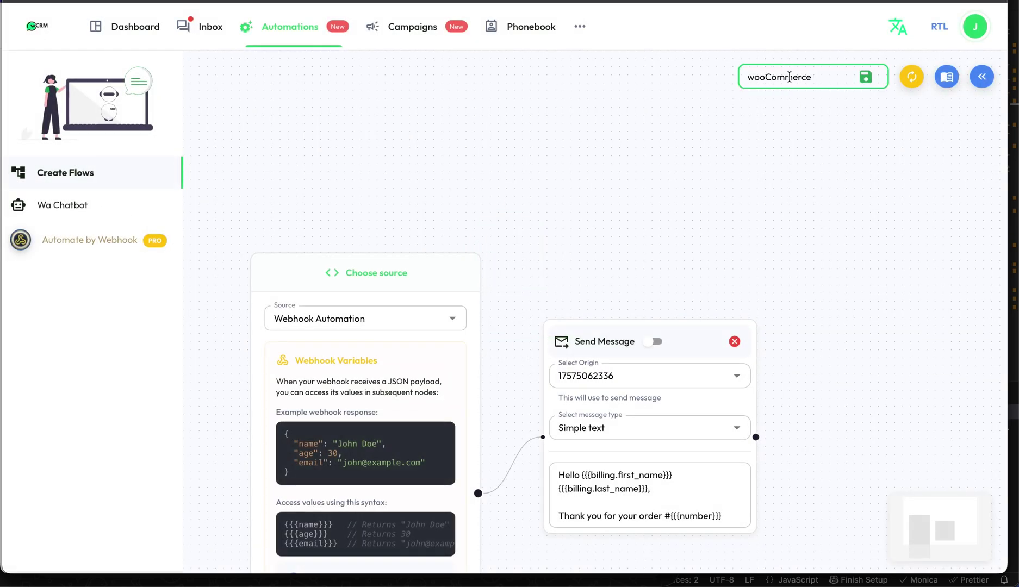
left_click(912, 76)
double_click(778, 76)
type("Shopify")
left_click(991, 78)
left_click(436, 337)
left_click(454, 321)
left_click(332, 372)
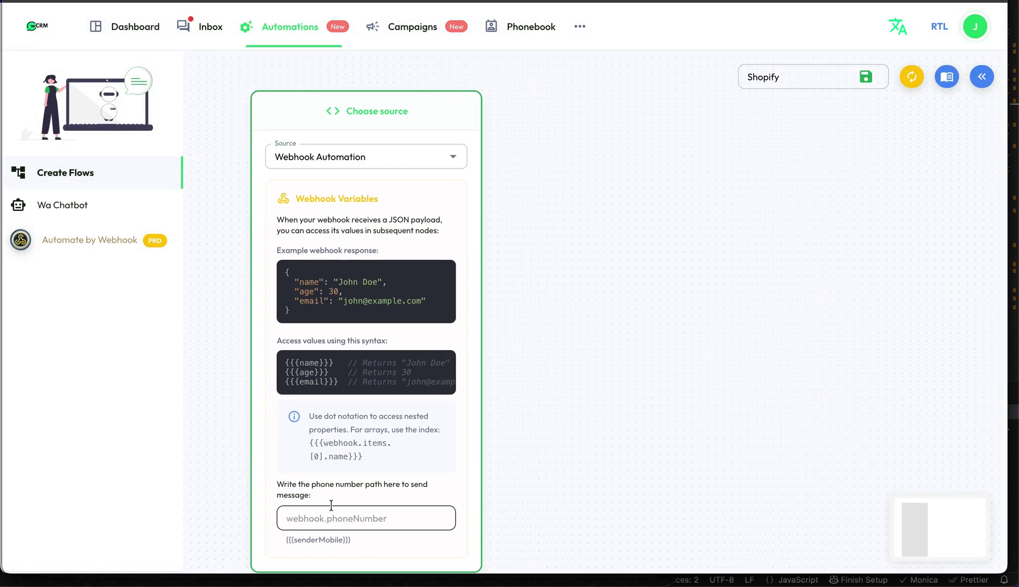
- Set the flow's phone number path to billing_address.phone from the webhook payload
left_click(331, 508)
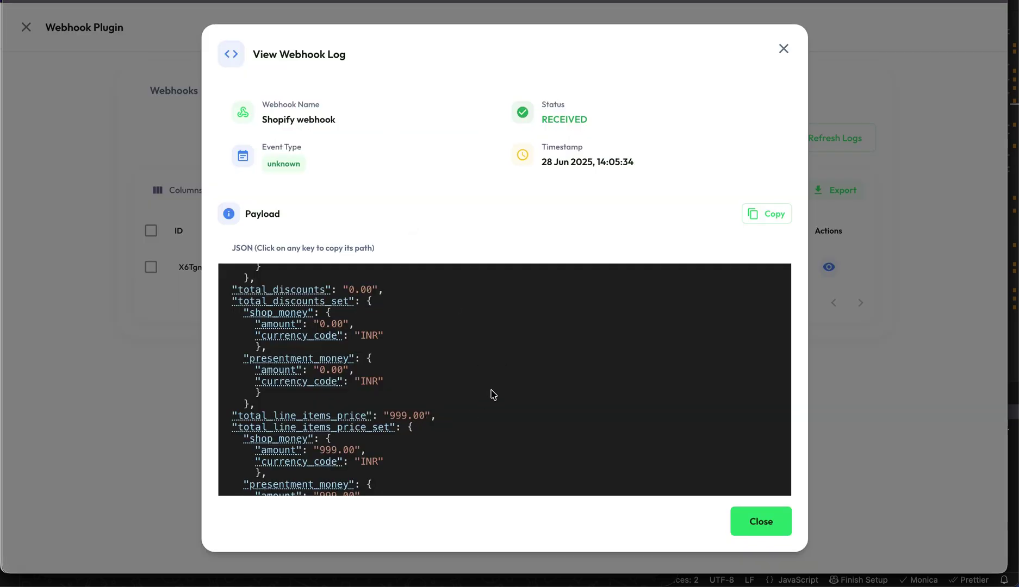
key("ctrl+f")
type("9184")
double_click(363, 396)
left_click(393, 414)
left_click(263, 401)
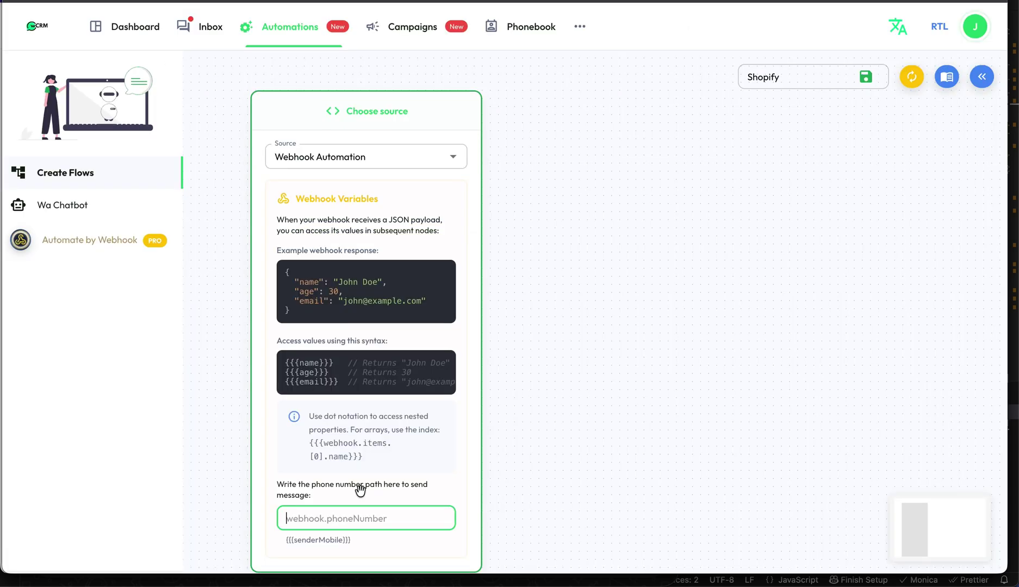
key("ctrl+v")
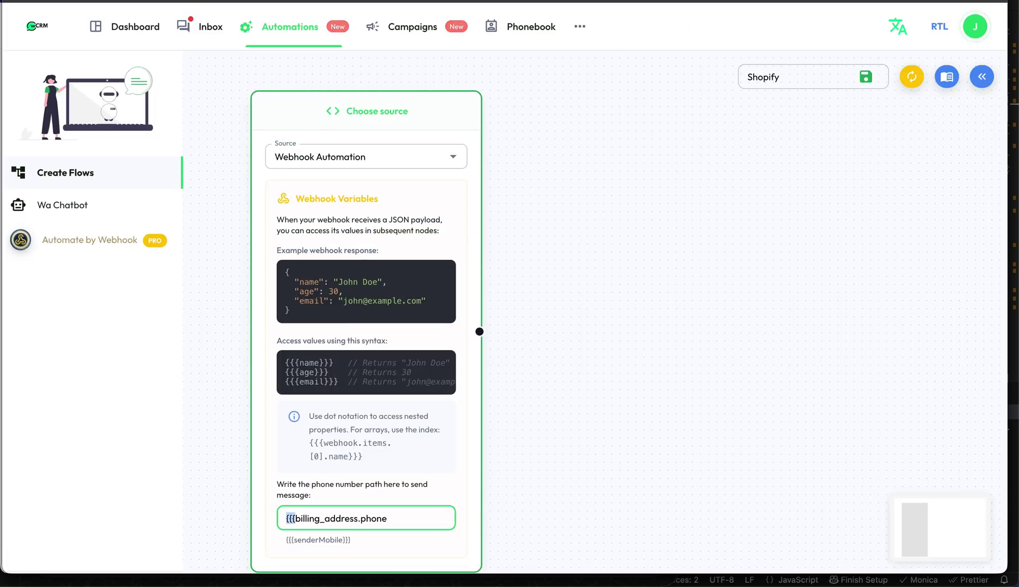
key("BackSpace")
left_click(982, 76)
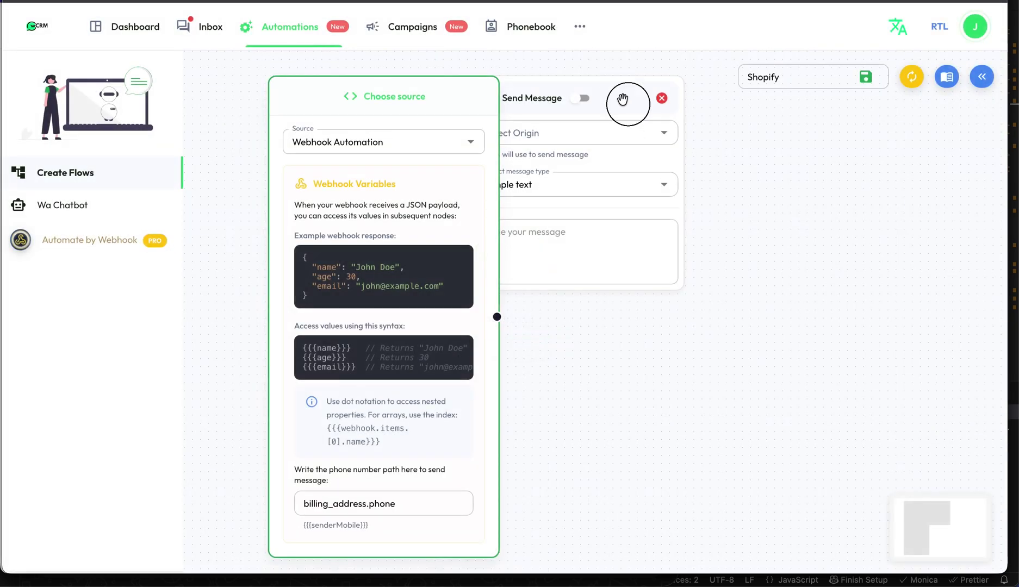
left_click_drag(621, 103, 689, 207)
left_click(762, 243)
left_click(657, 288)
- Begin the message text with 'Hello' followed by the billing first_name path
type("Hel")
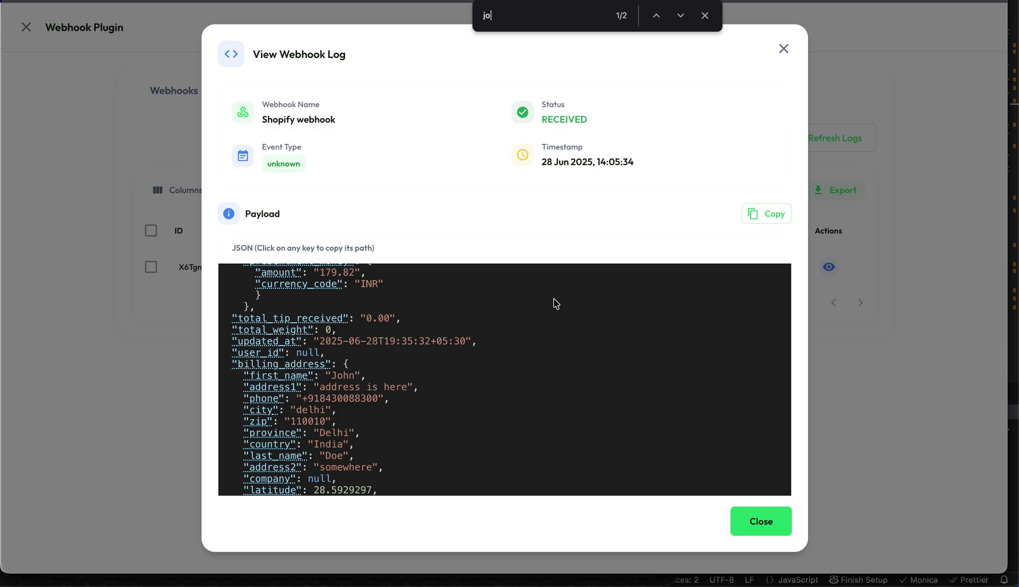
left_click(301, 376)
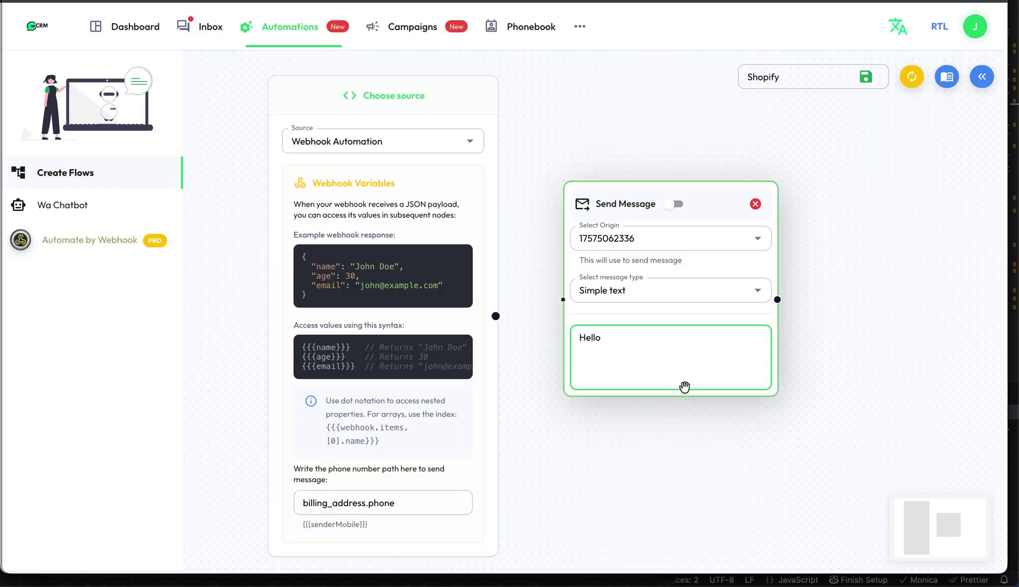
key("ctrl+v")
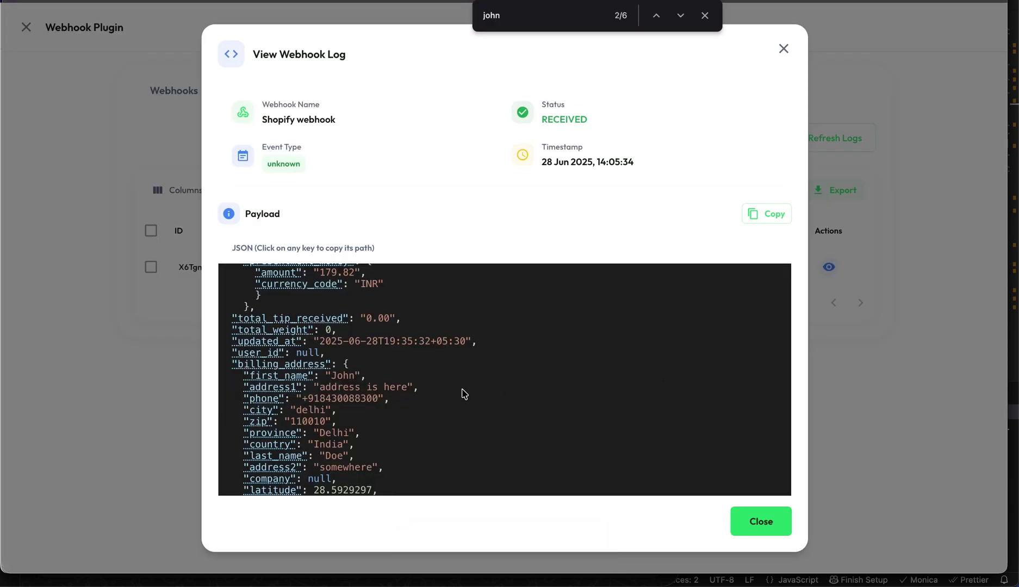
scroll(463, 394, "up", 10)
scroll(457, 315, "down", 1)
- Ask ChatGPT 'now make for this one' with the copied Shopify webhook JSON
left_click(761, 218)
key("super+Tab")
type("now make for this one")
key("shift+Return")
key("super+v")
key("Return")
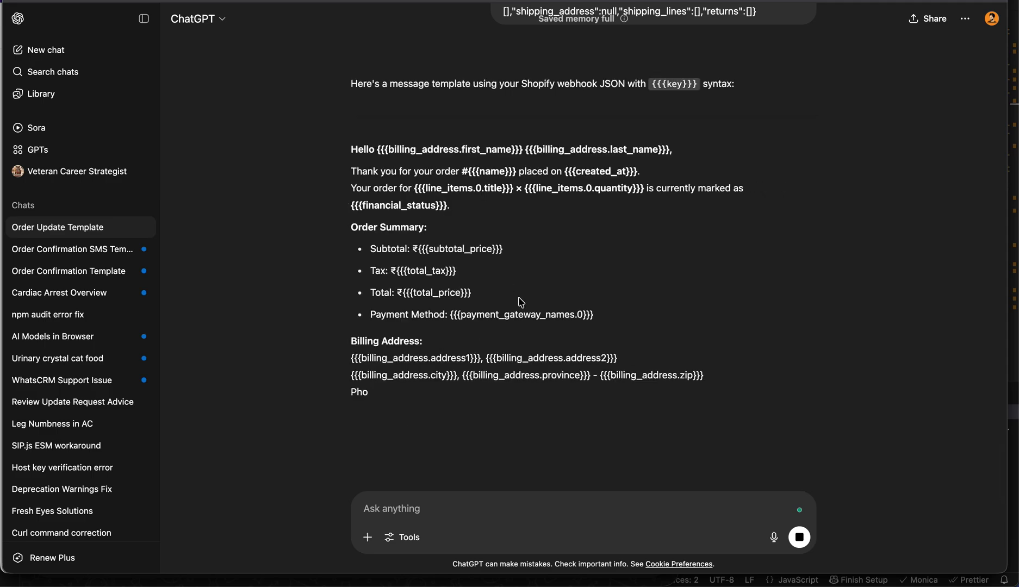
- Copy ChatGPT's generated order template into the Send Message text
scroll(521, 303, "down", 1)
scroll(521, 302, "down", 3)
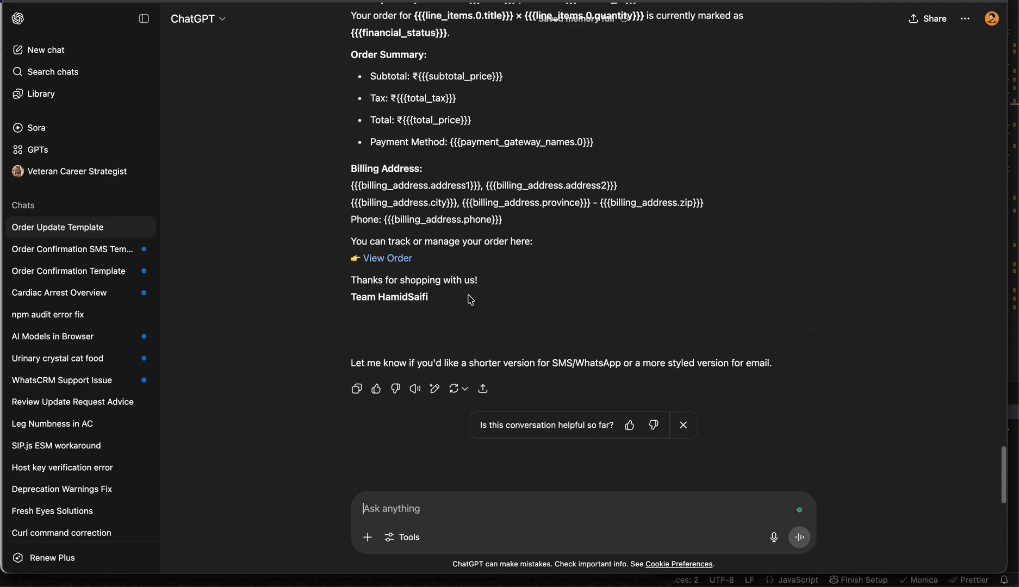
left_click_drag(429, 295, 370, 139)
scroll(359, 109, "up", 2)
left_click_drag(350, 79, 351, 79)
key("super+Tab")
key("ctrl+Tab")
key("ctrl+v")
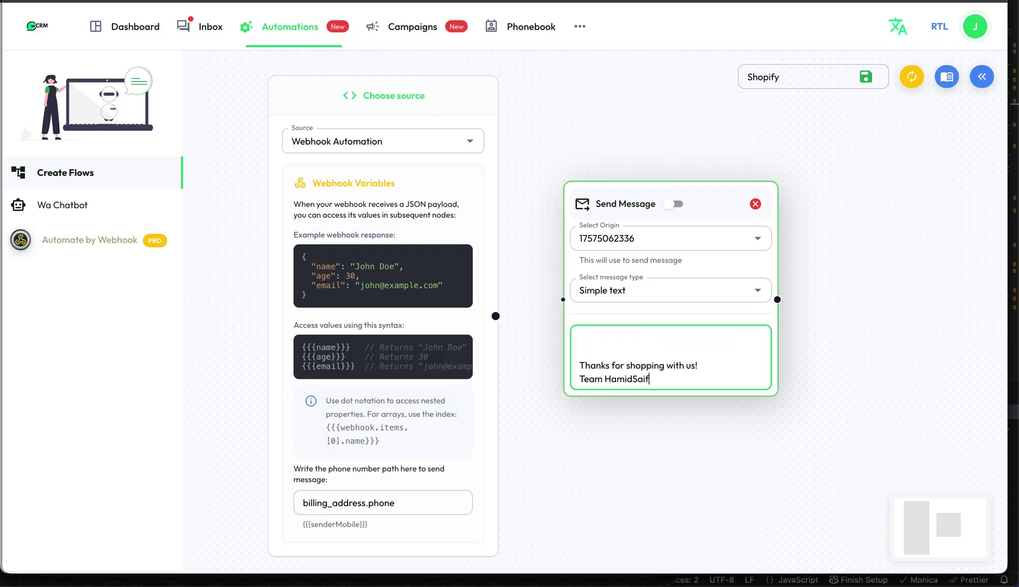
- Connect the webhook source to the Send Message node and save the Shopify flow
scroll(673, 363, "up", 5)
scroll(674, 364, "down", 3)
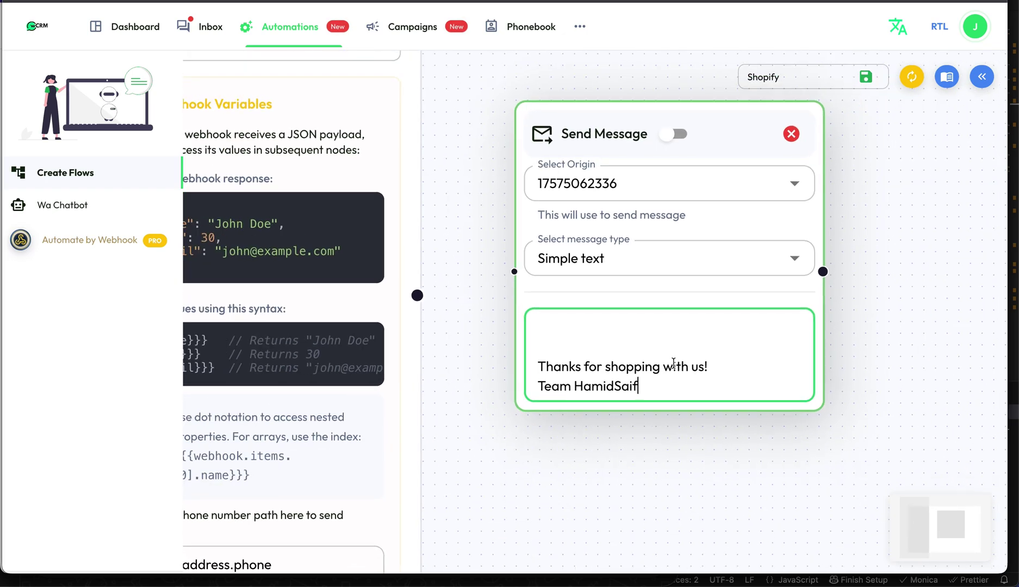
scroll(674, 364, "down", 2)
left_click_drag(468, 309, 538, 288)
scroll(518, 421, "down", 3)
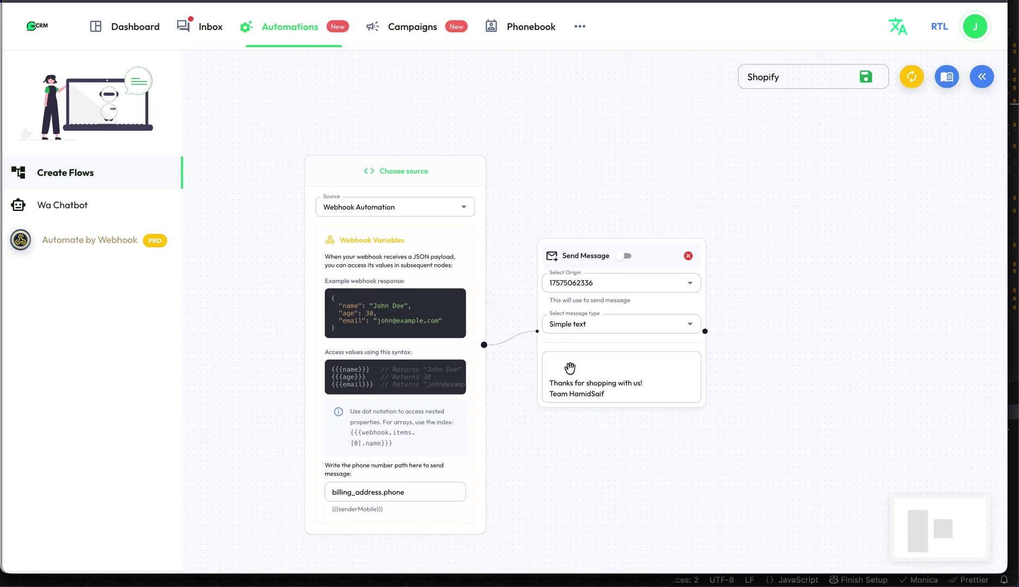
left_click(865, 77)
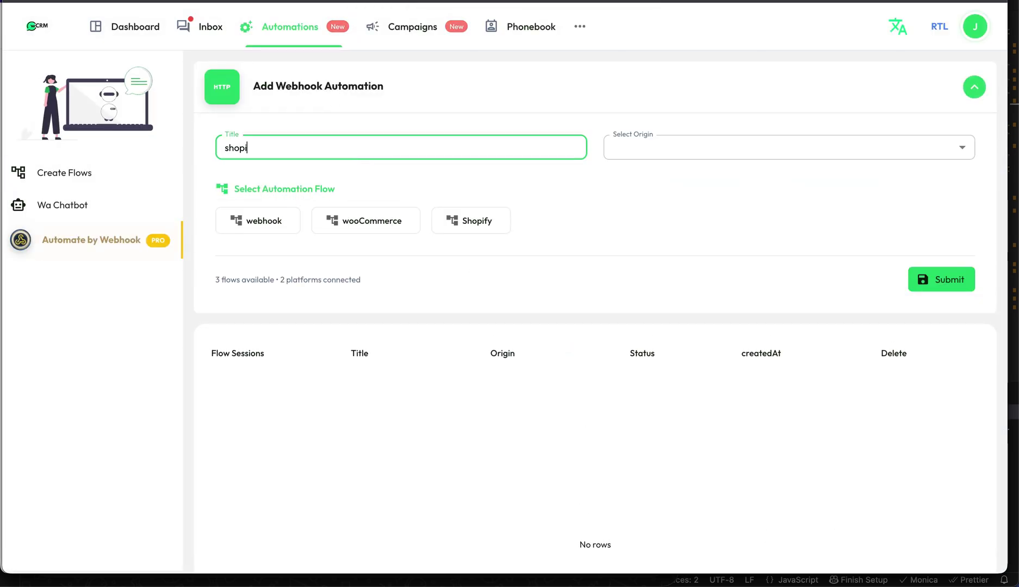
- Create a 'shopify webhook' automation with Shopify webhook origin using the Shopify flow
type("opify webhook")
left_click(762, 147)
left_click(653, 179)
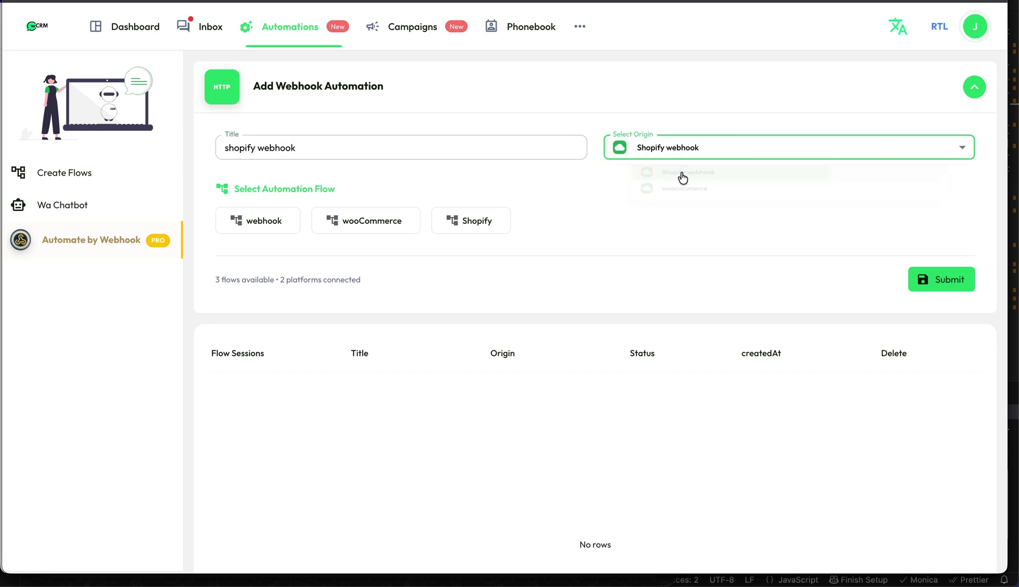
left_click(470, 224)
left_click(931, 283)
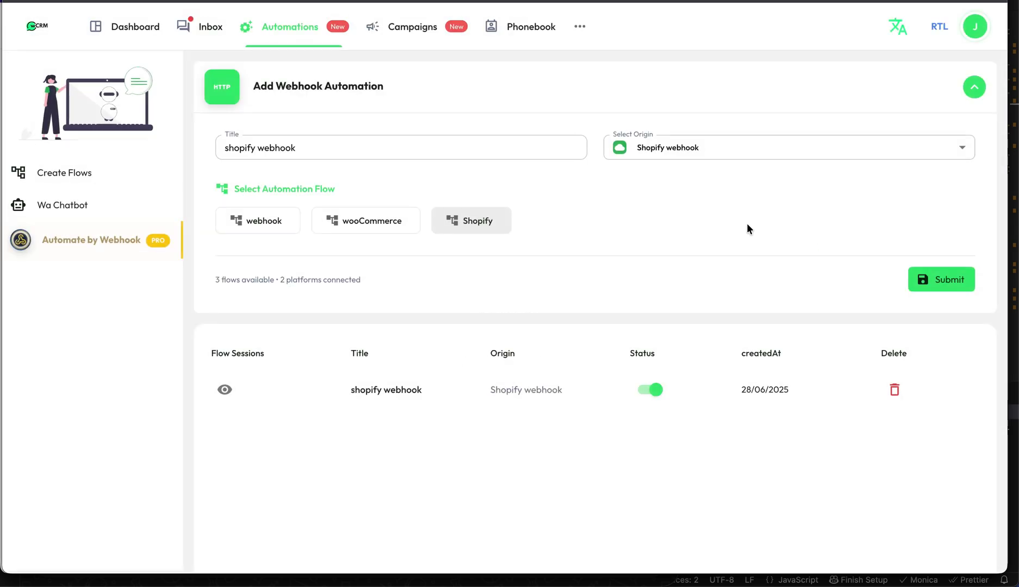
key("super+Tab")
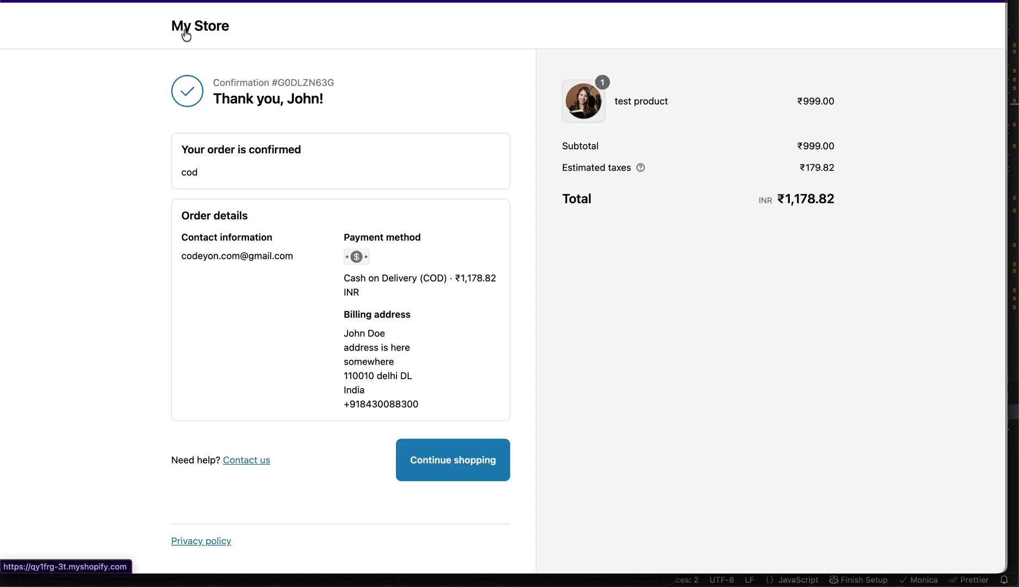
- Open the test product from the store home page and choose Buy it now
left_click(187, 30)
scroll(528, 127, "down", 5)
left_click(180, 213)
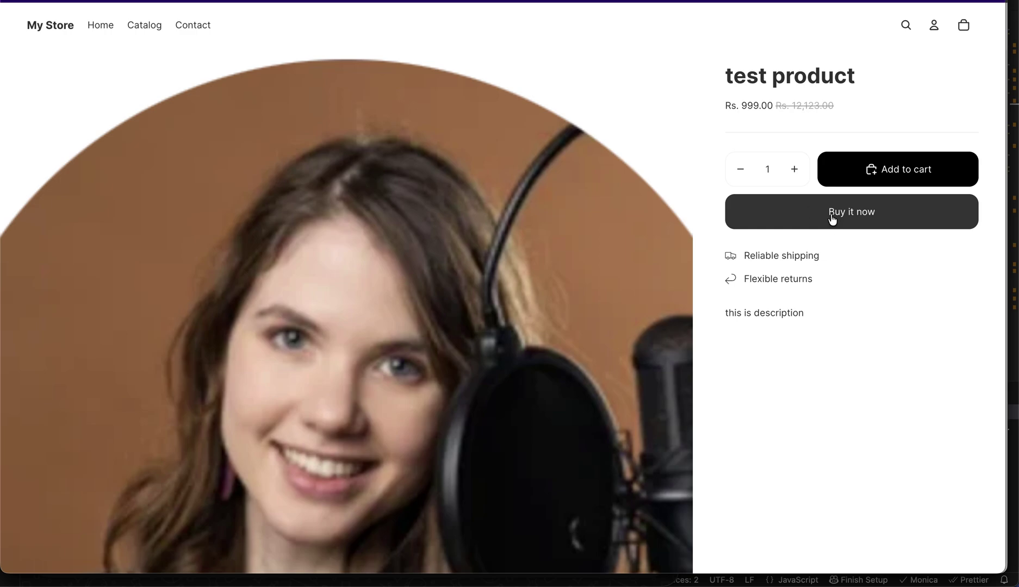
left_click(850, 212)
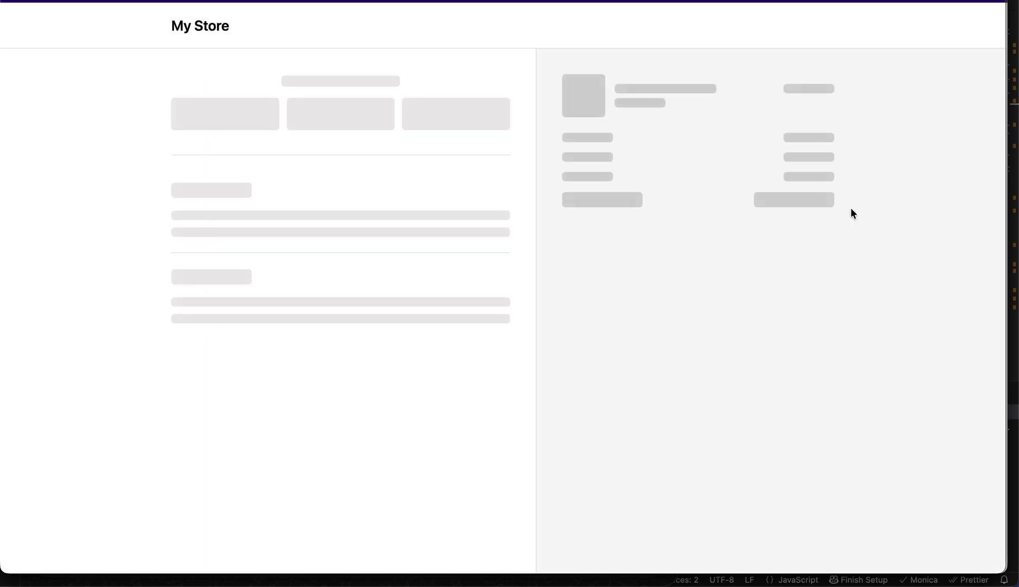
- Enter the customer's first and last name, 'address is here' and 'apartment is here'
left_click(253, 376)
type("John")
key("Tab")
type("Doe")
key("Tab")
type("address is here")
key("Tab")
type("apartment is here")
- Fill in city 'delhi', PIN 110010 and the customer's phone number
key("Tab")
type("delhi")
key("Tab")
key("Tab")
type("110010")
key("Tab")
- Fill the email from saved suggestions and complete the cash-on-delivery order
scroll(519, 290, "down", 3)
scroll(302, 91, "up", 3)
left_click(263, 117)
type("code")
left_click(293, 158)
scroll(560, 280, "down", 5)
left_click(320, 461)
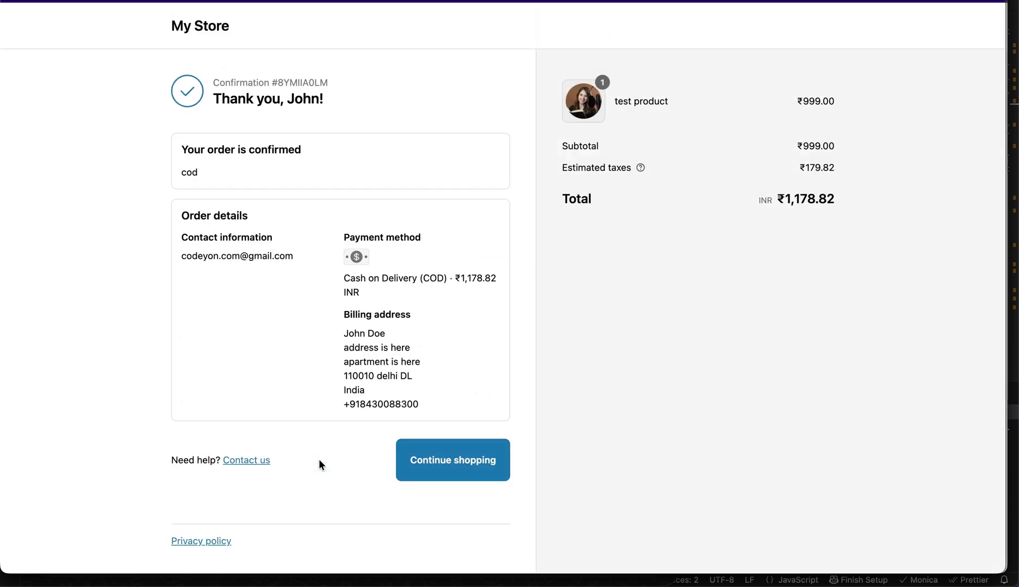
key("super+Tab")
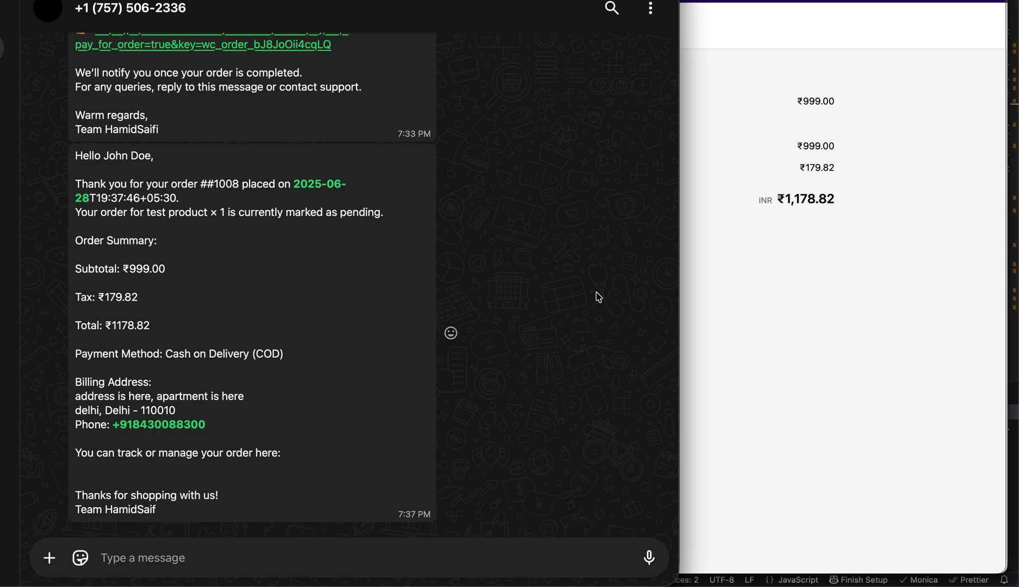
- Review the received WhatsApp order message, then return to WhatsCRM's flow builder
left_click_drag(158, 512, 178, 341)
left_click(175, 337)
key("super+Tab")
key("super+Tab")
left_click(87, 182)
left_click_drag(721, 233, 701, 140)
- Add then delete a Send Email node, then place MySQL Query and second Send Message nodes
left_click(979, 80)
scroll(869, 327, "down", 2)
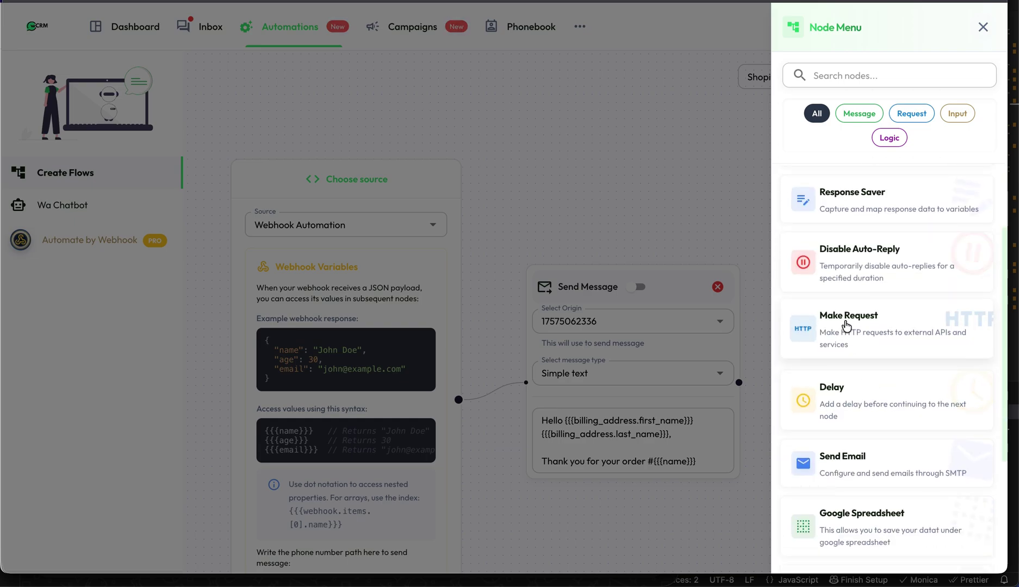
scroll(855, 438, "down", 2)
left_click(843, 340)
left_click_drag(844, 295, 870, 207)
left_click(652, 286)
left_click(828, 192)
scroll(831, 315, "down", 4)
left_click(848, 514)
left_click_drag(712, 285, 775, 185)
left_click(848, 175)
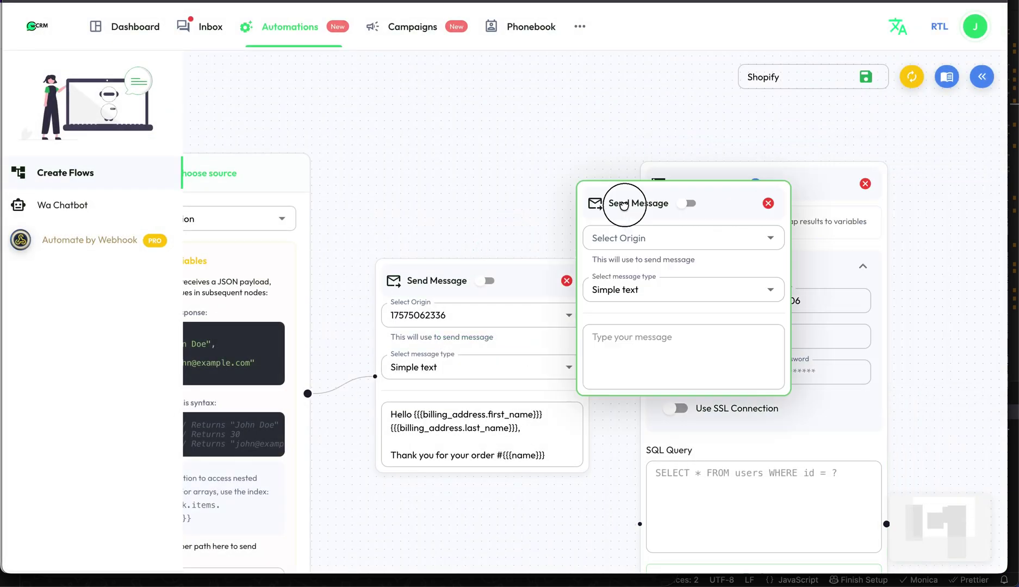